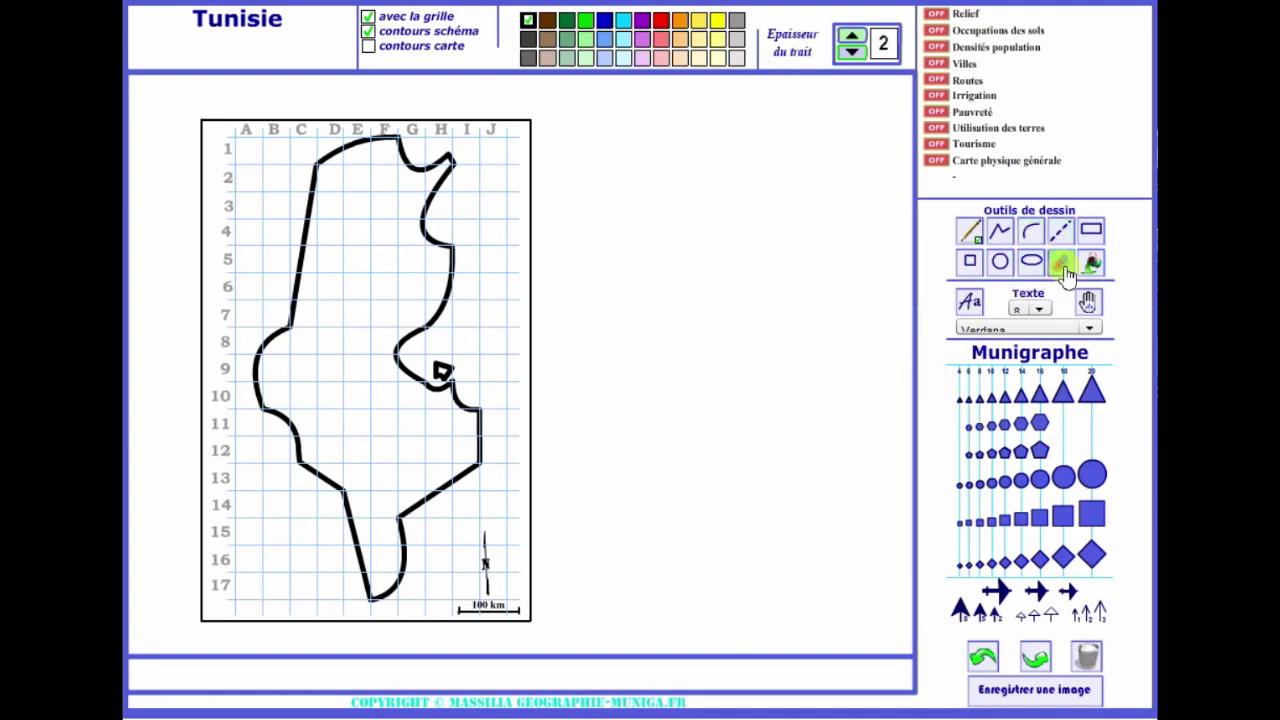
Draw three separate black-outlined rectangles, staggered diagonally downward, in the blank area beside the Tunisia map.
click(1090, 230)
mouse_move(616, 133)
mouse_down()
mouse_move(655, 179)
mouse_move(689, 182)
mouse_up()
drag(675, 244, 745, 284)
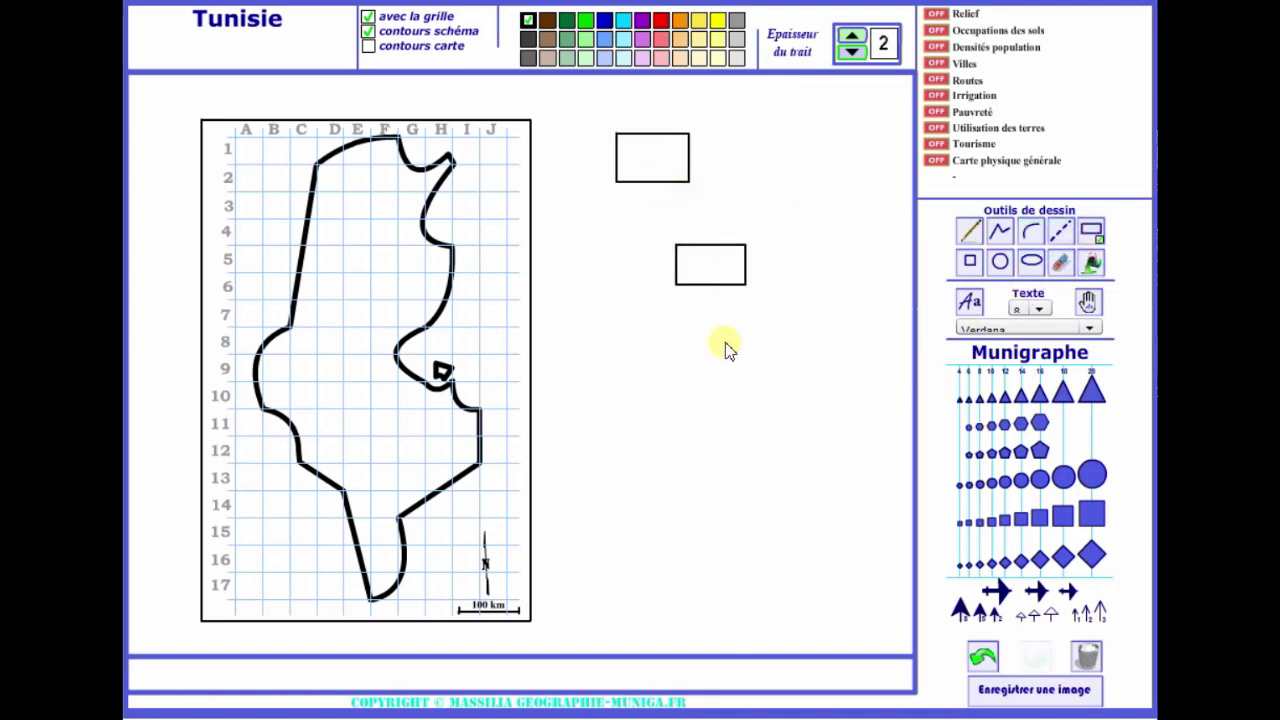
mouse_move(722, 336)
mouse_down()
mouse_move(771, 391)
mouse_move(801, 393)
mouse_up()
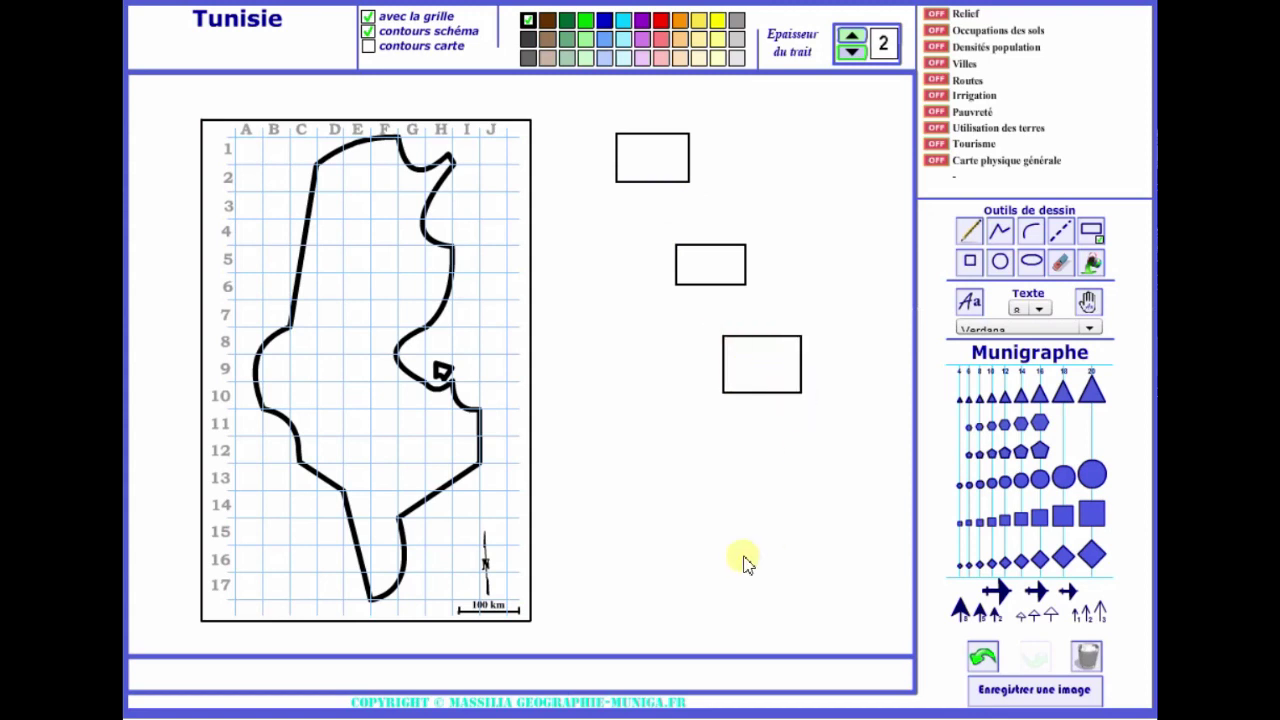
Fill the three rectangles from top to bottom with bright red, medium red and light pink.
click(1092, 264)
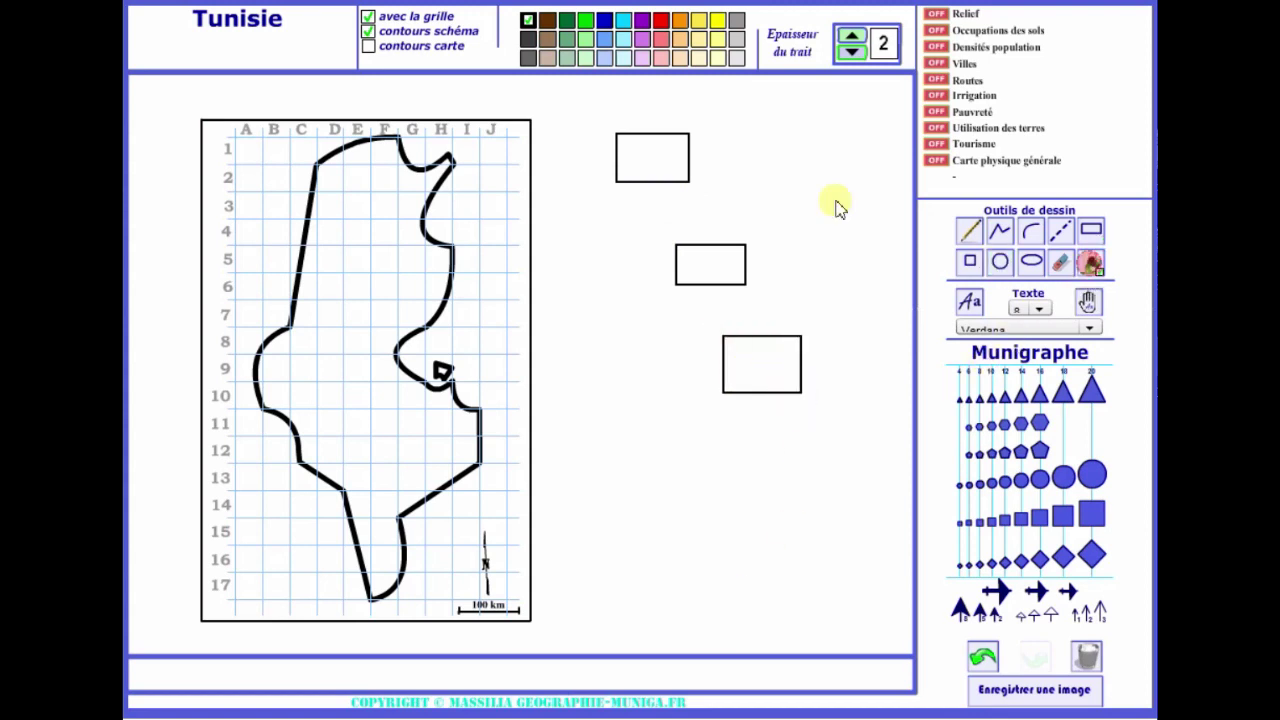
click(661, 20)
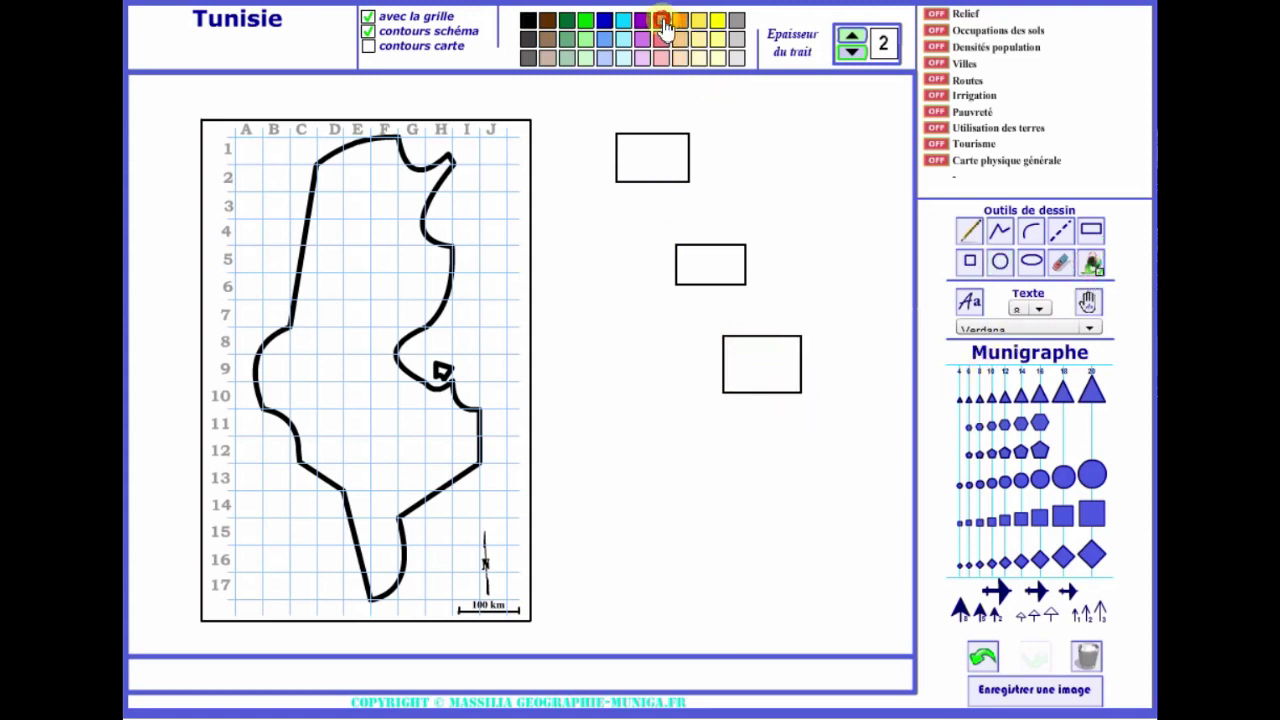
click(659, 167)
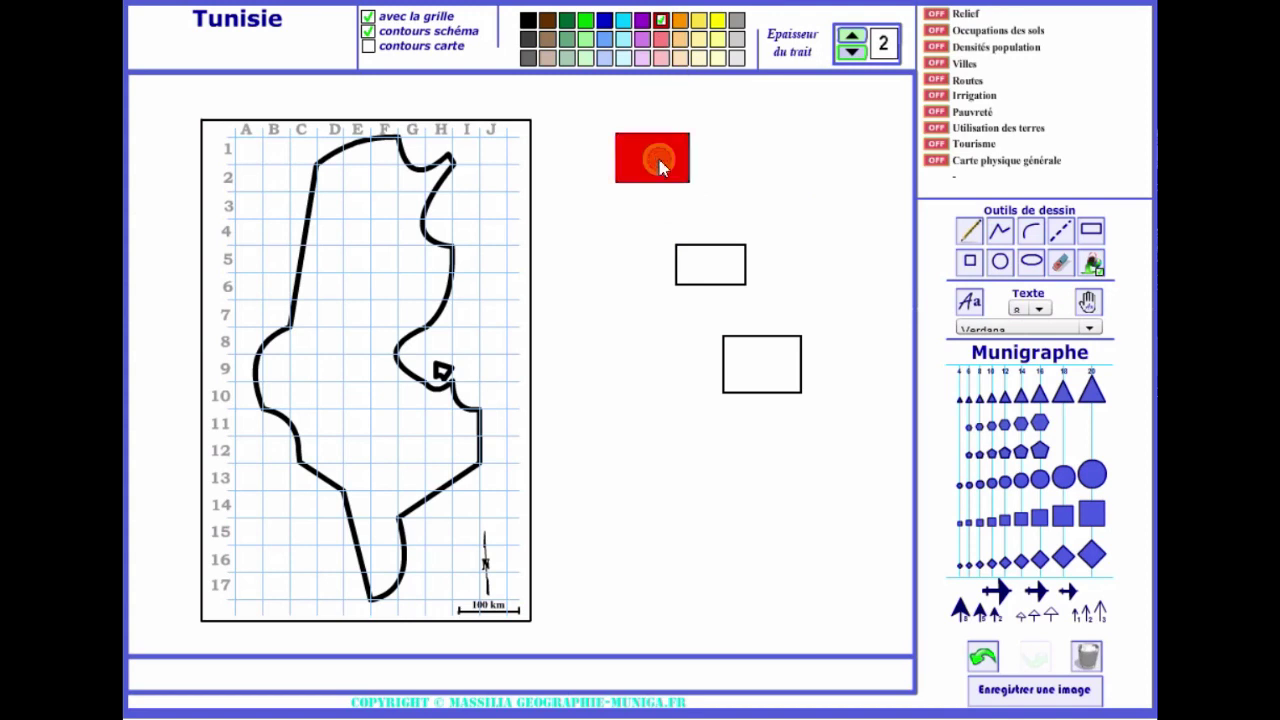
click(661, 38)
click(703, 260)
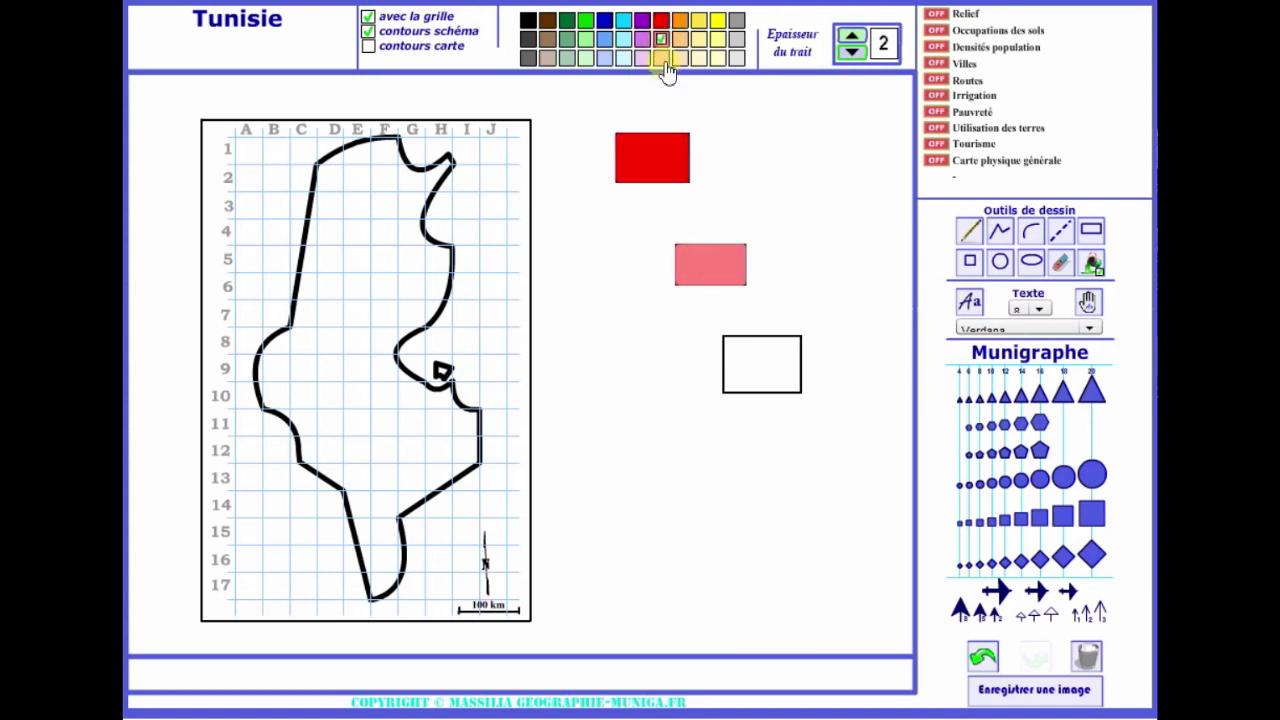
click(765, 364)
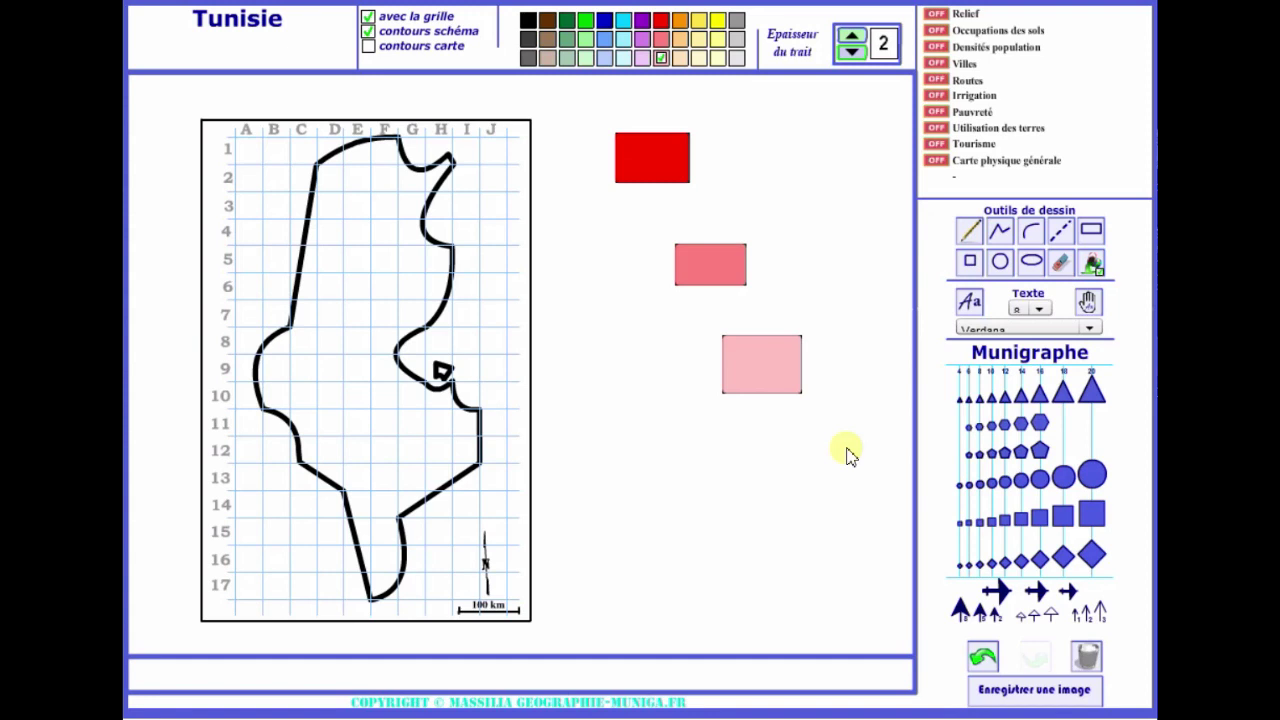
Erase all drawings and place a size-20 circle with a light pink outline of thickness 6 beside the map.
click(1087, 660)
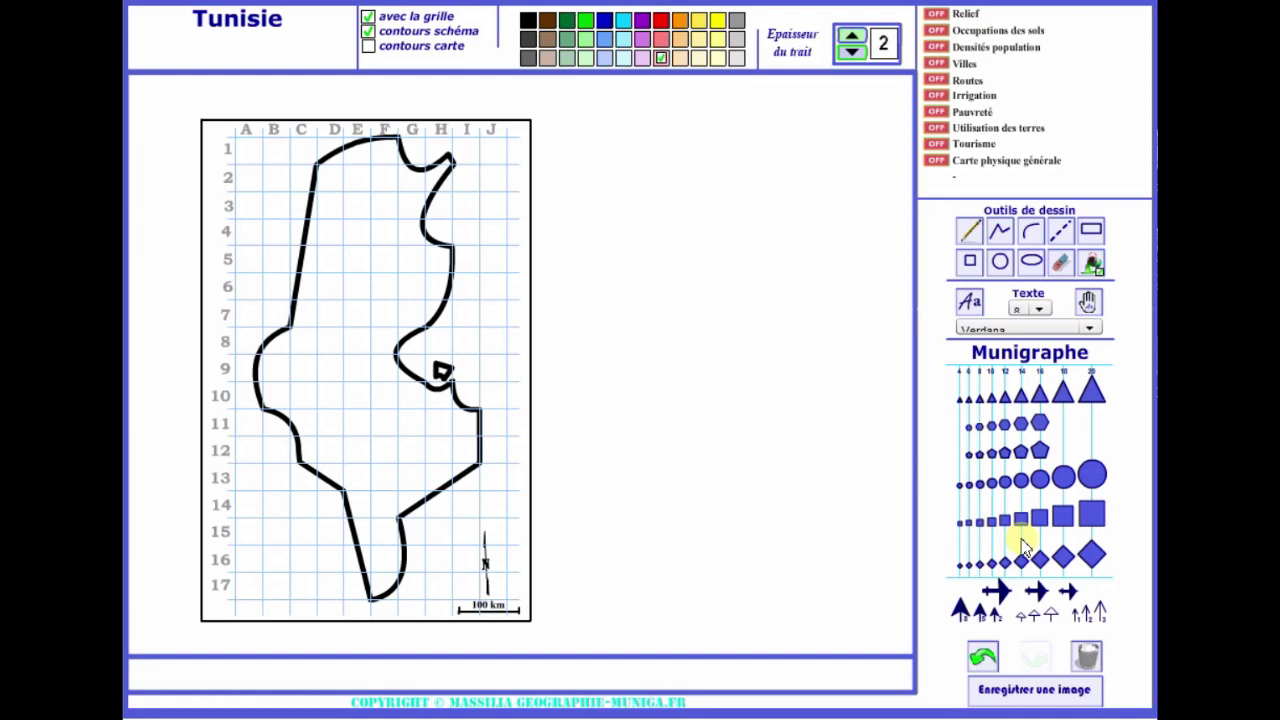
click(849, 38)
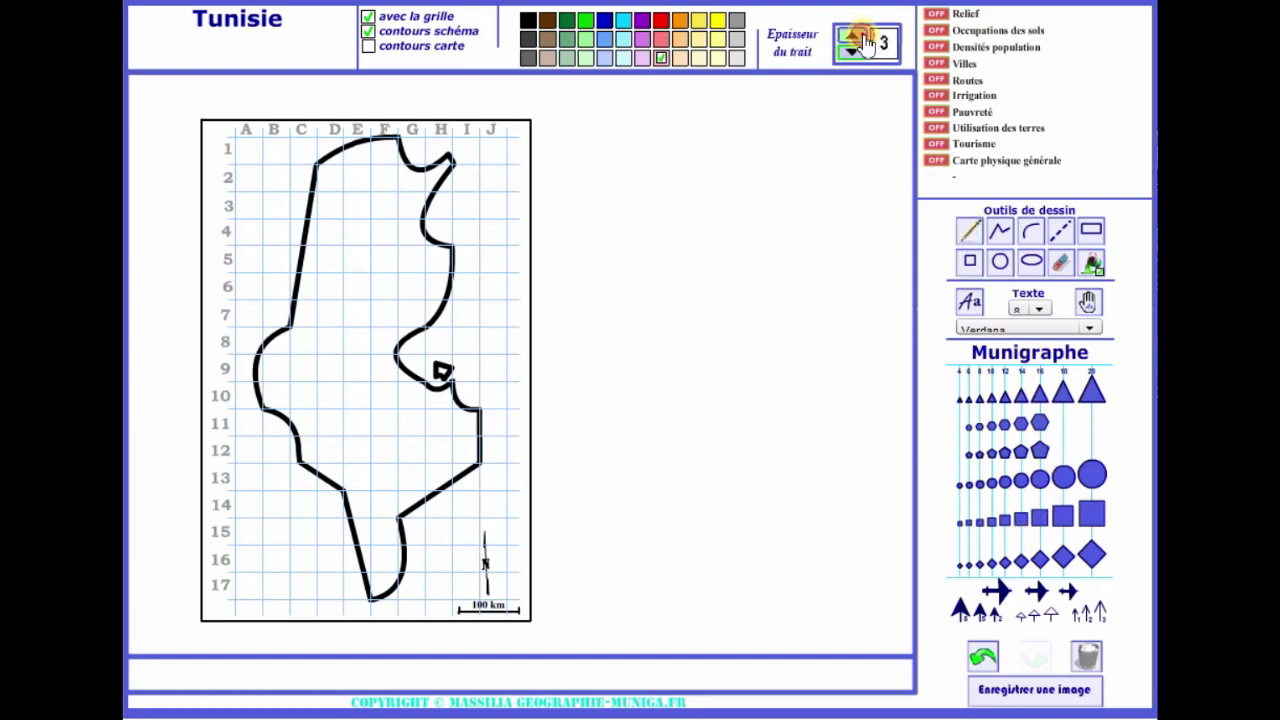
click(849, 38)
click(849, 38)
click(849, 38)
click(1094, 477)
click(714, 185)
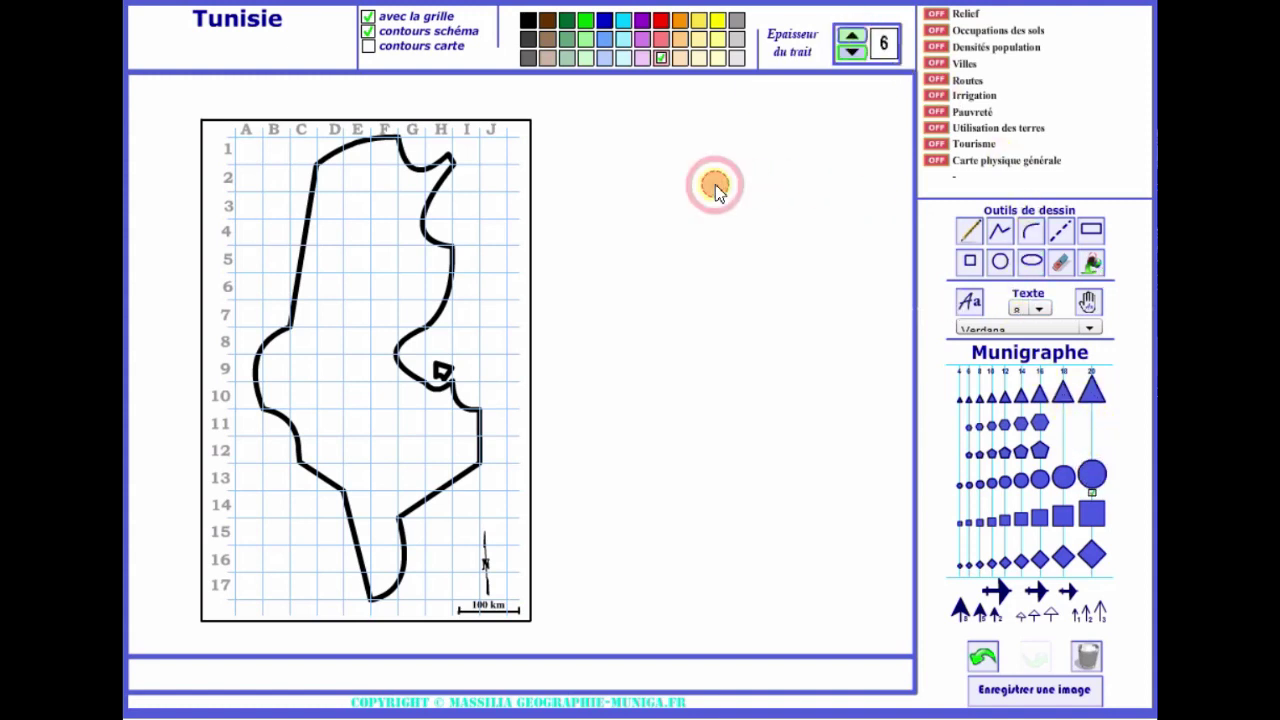
Fill the pink-outlined circle with dark blue.
click(661, 60)
click(1095, 265)
click(605, 22)
click(714, 186)
Place a size-20 circle with a black outline below the blue circle.
click(528, 20)
click(1092, 474)
click(681, 299)
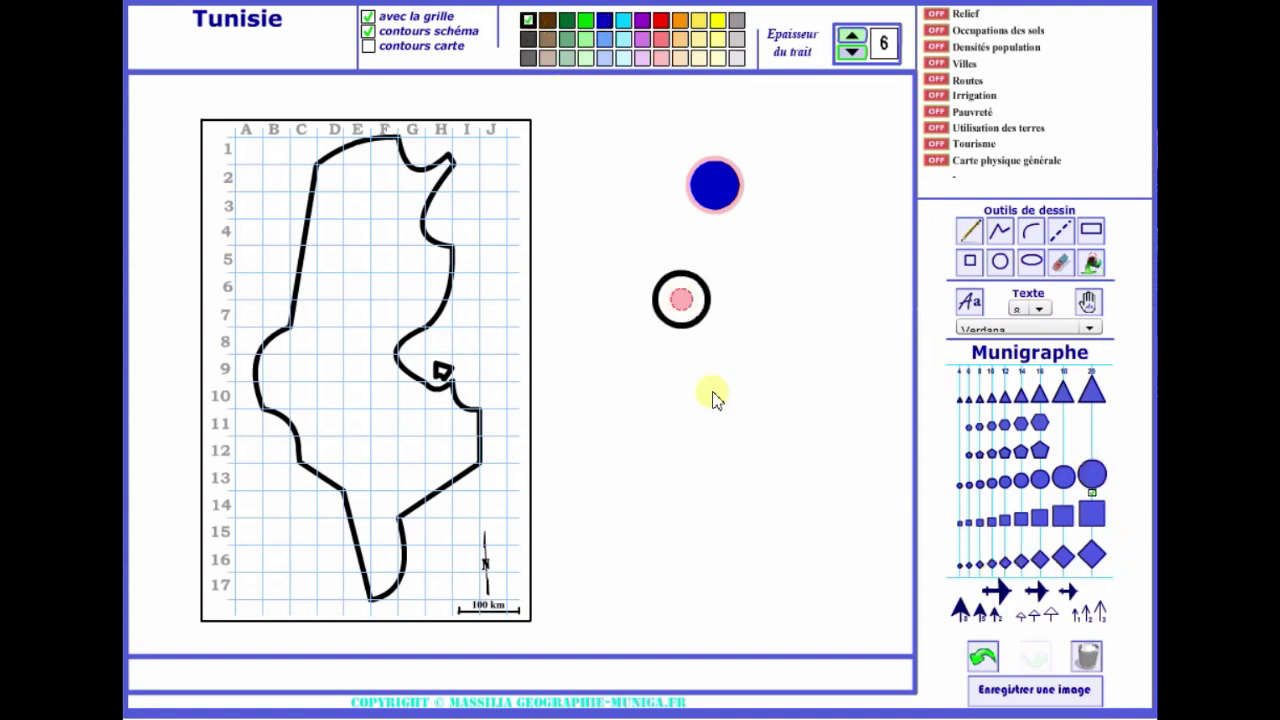
Reduce the line thickness to 2 and place another size-20 black-outlined circle beside the thick one.
click(853, 51)
click(853, 51)
click(853, 51)
click(853, 51)
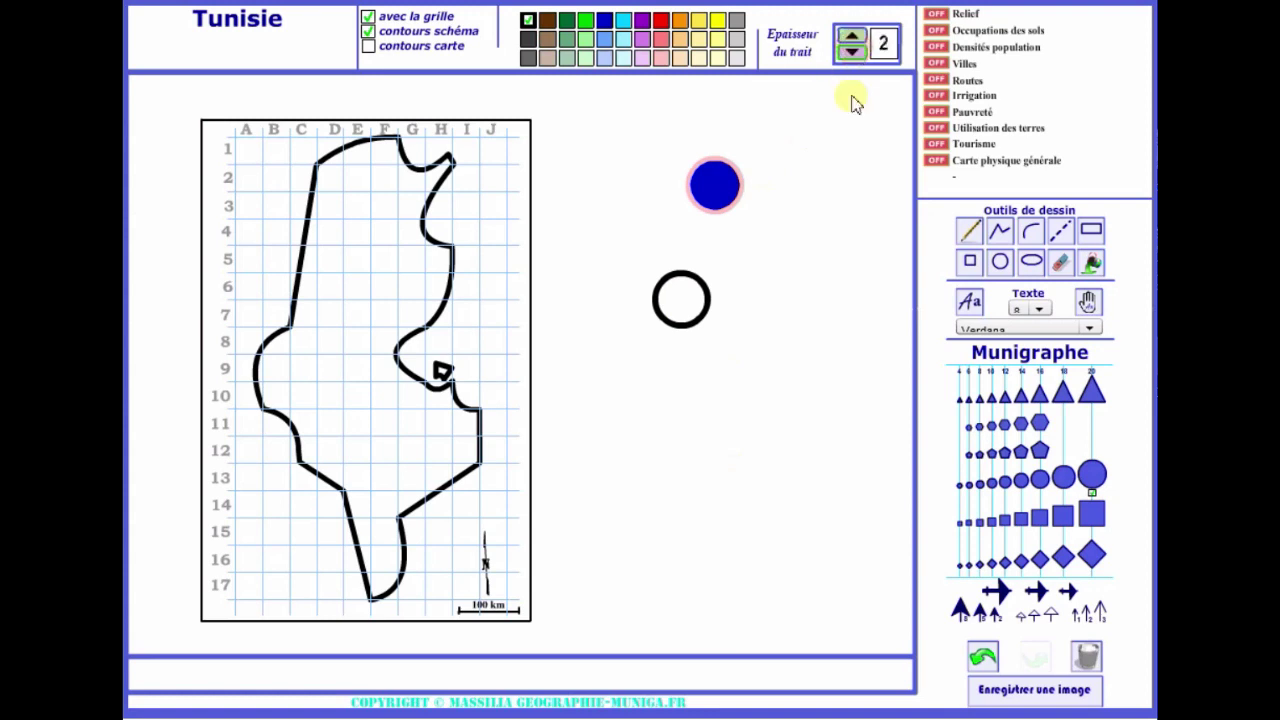
click(792, 286)
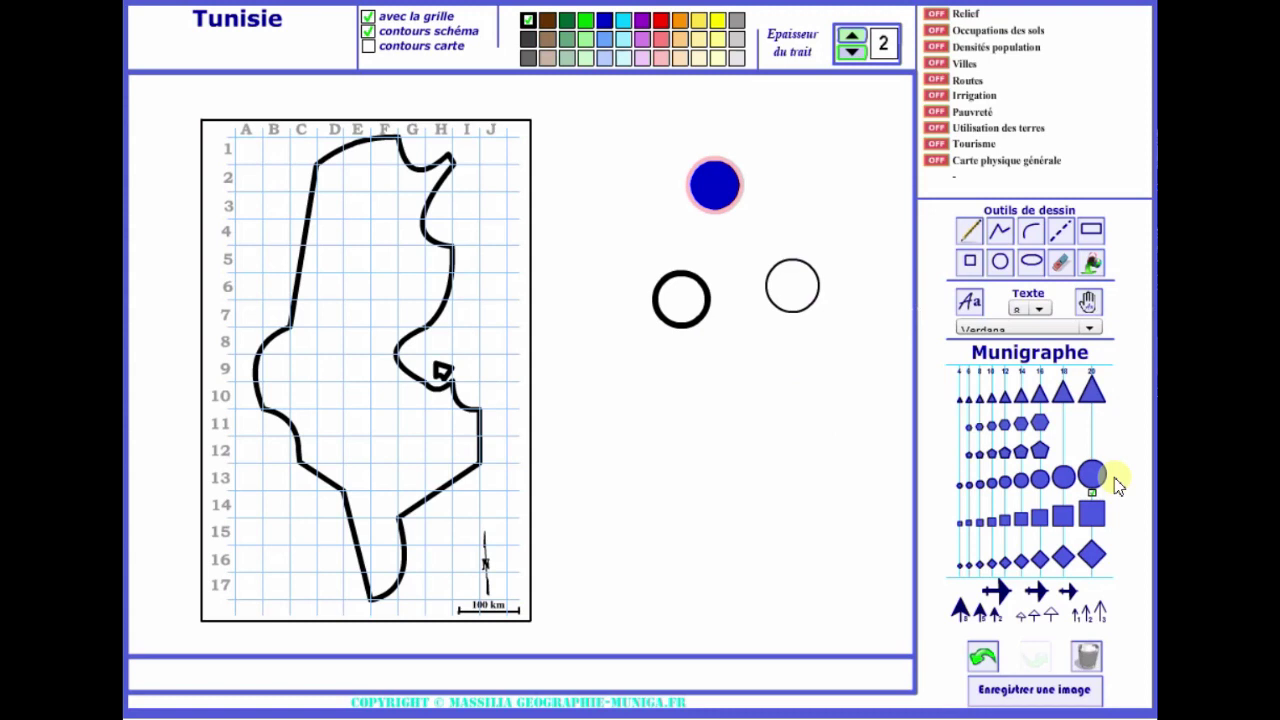
Draw three dark blue diagonal arrows below the circles, using the large, medium and small solid-head arrow styles.
click(962, 612)
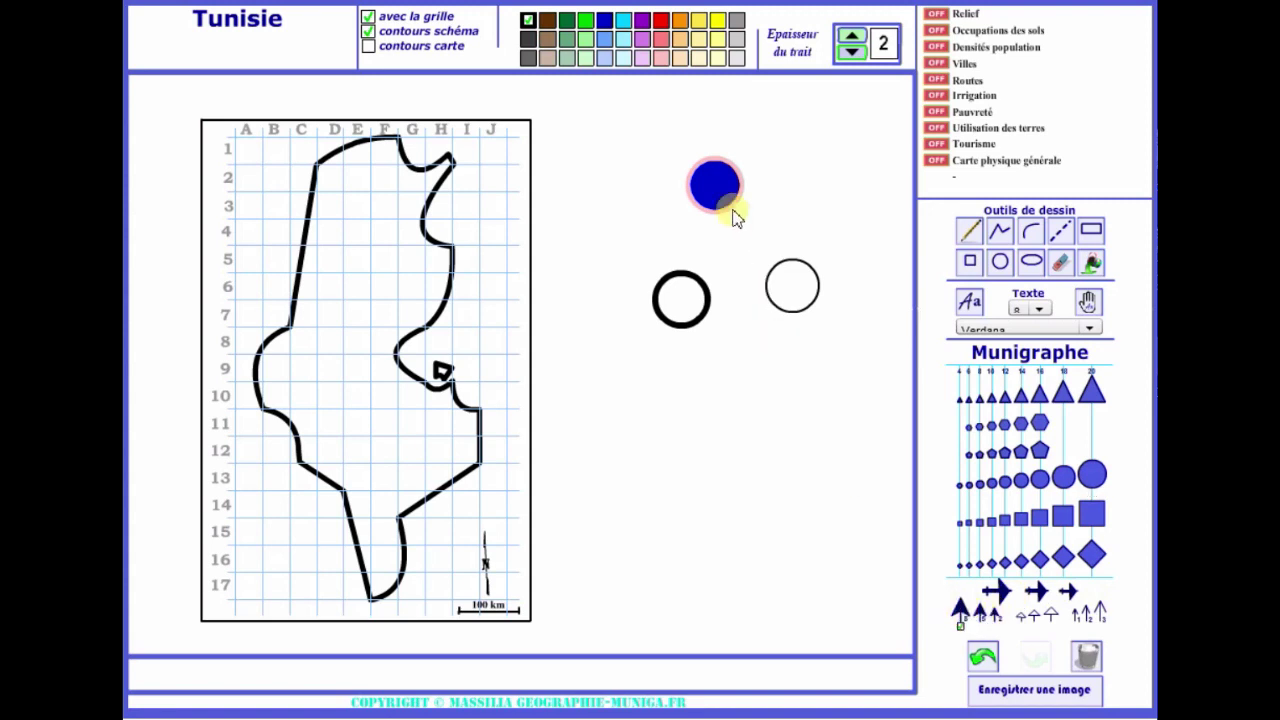
click(605, 21)
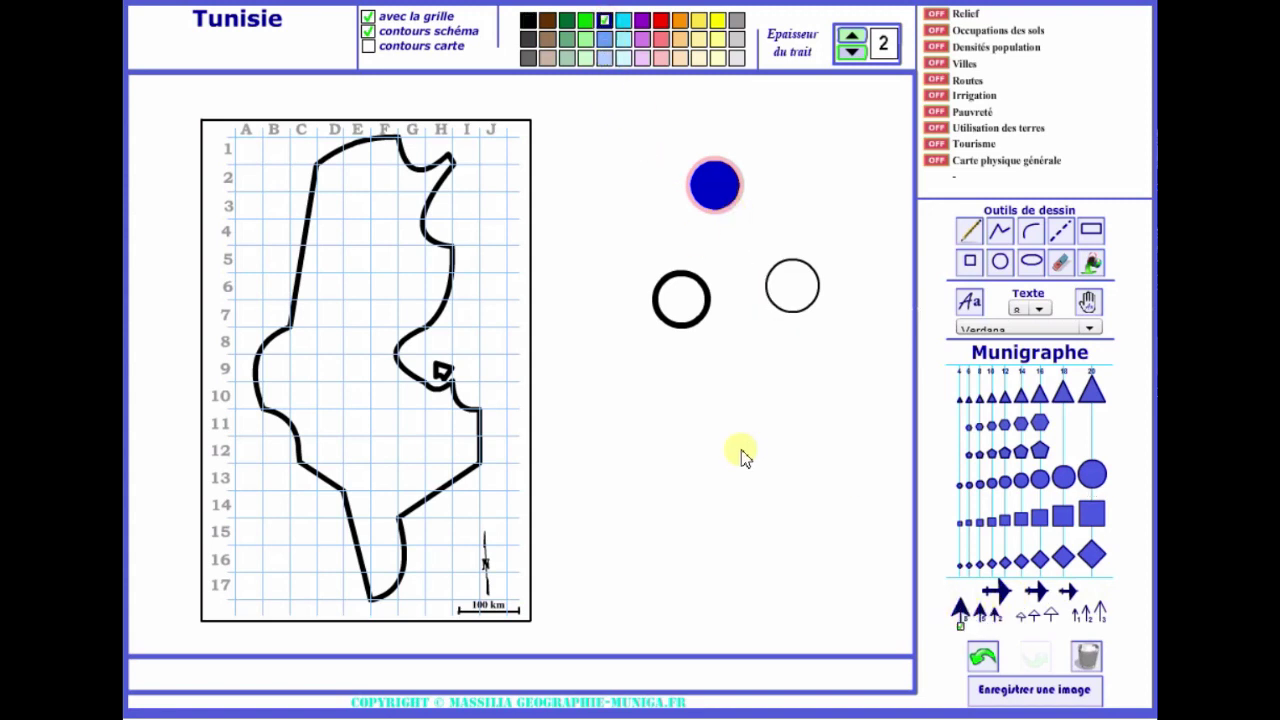
drag(590, 507, 665, 422)
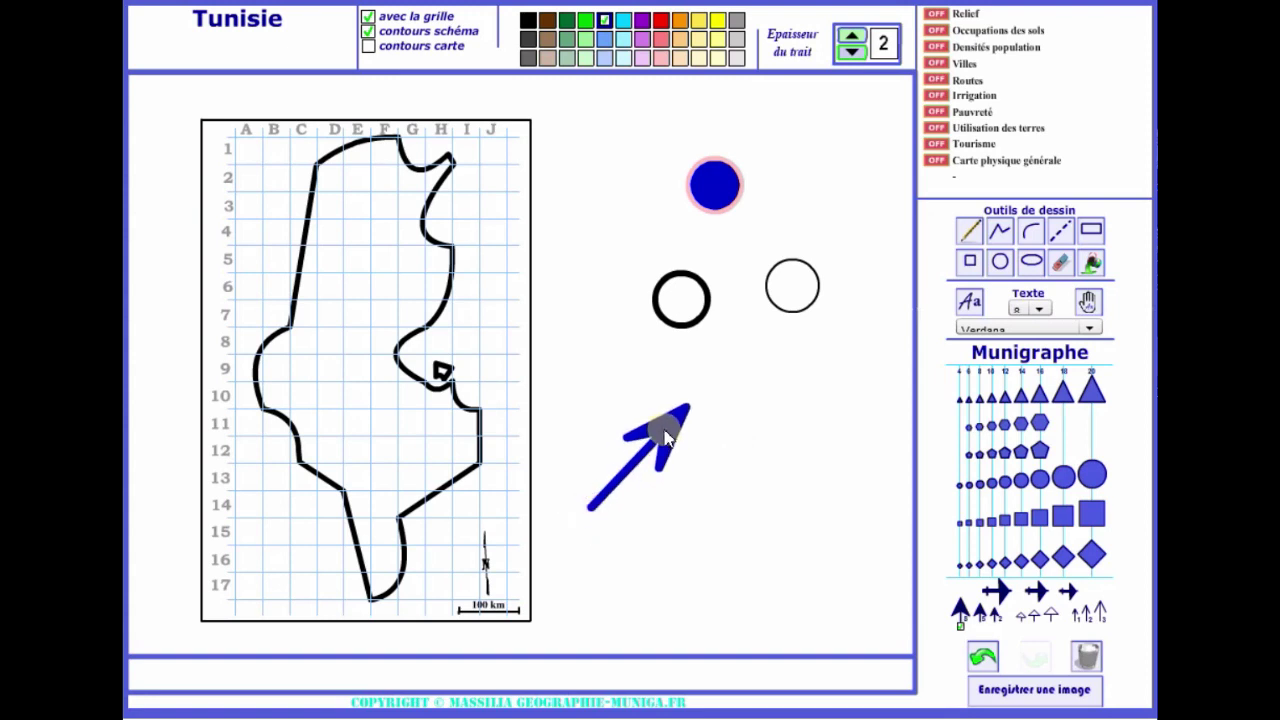
click(983, 611)
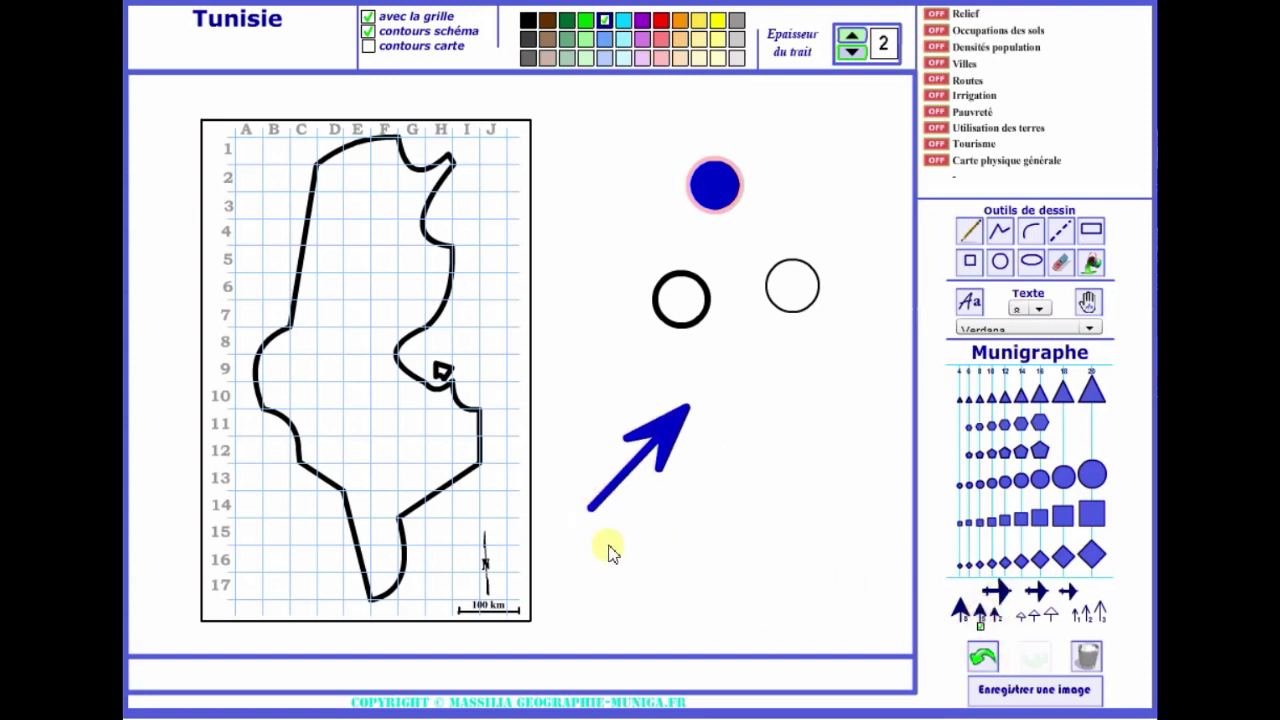
drag(626, 543, 705, 463)
click(995, 611)
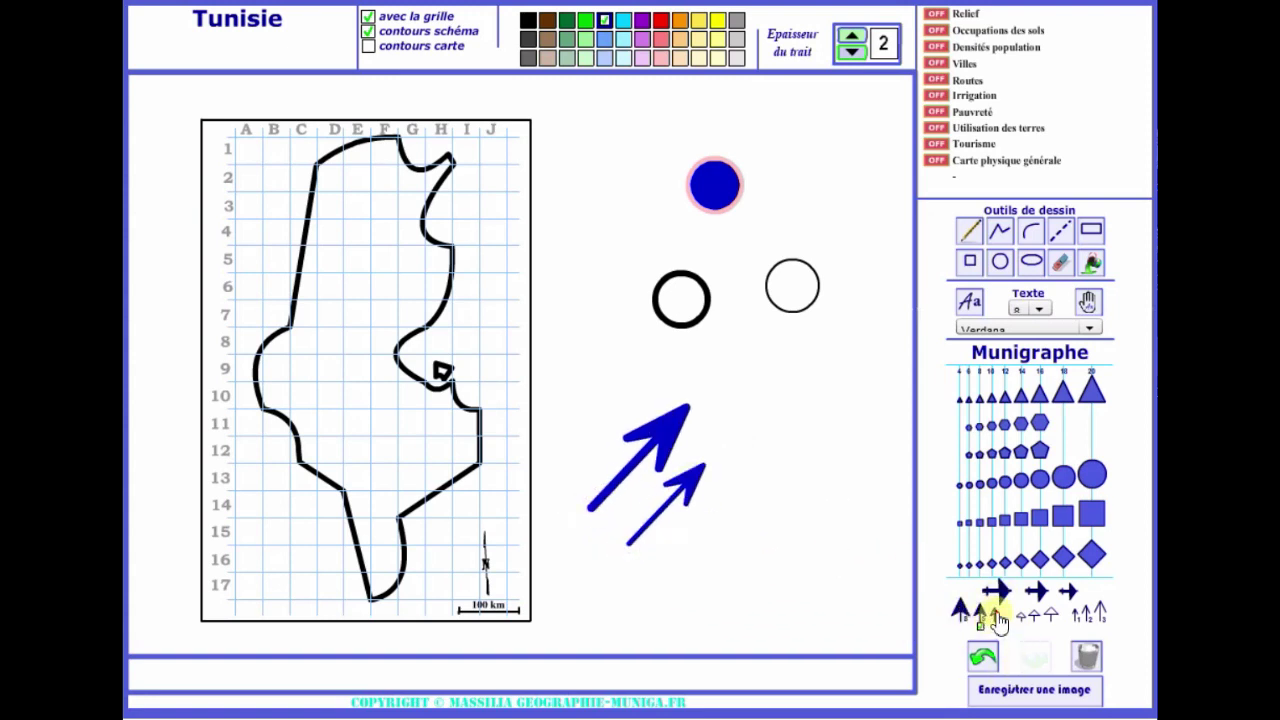
drag(678, 576, 737, 515)
Draw four thin dark blue arrows beside the diagonal ones with the open-head styles, one pointing up and three pointing down.
click(1101, 608)
drag(822, 501, 812, 409)
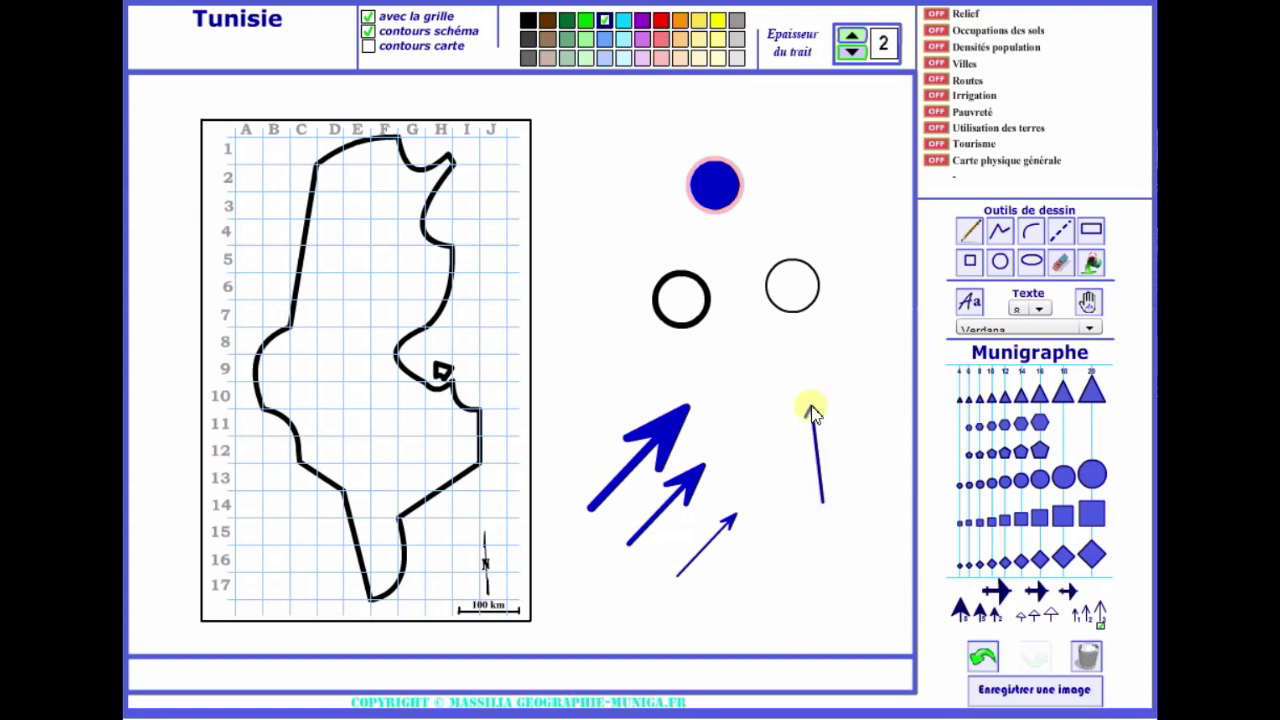
click(1086, 610)
drag(873, 462, 834, 554)
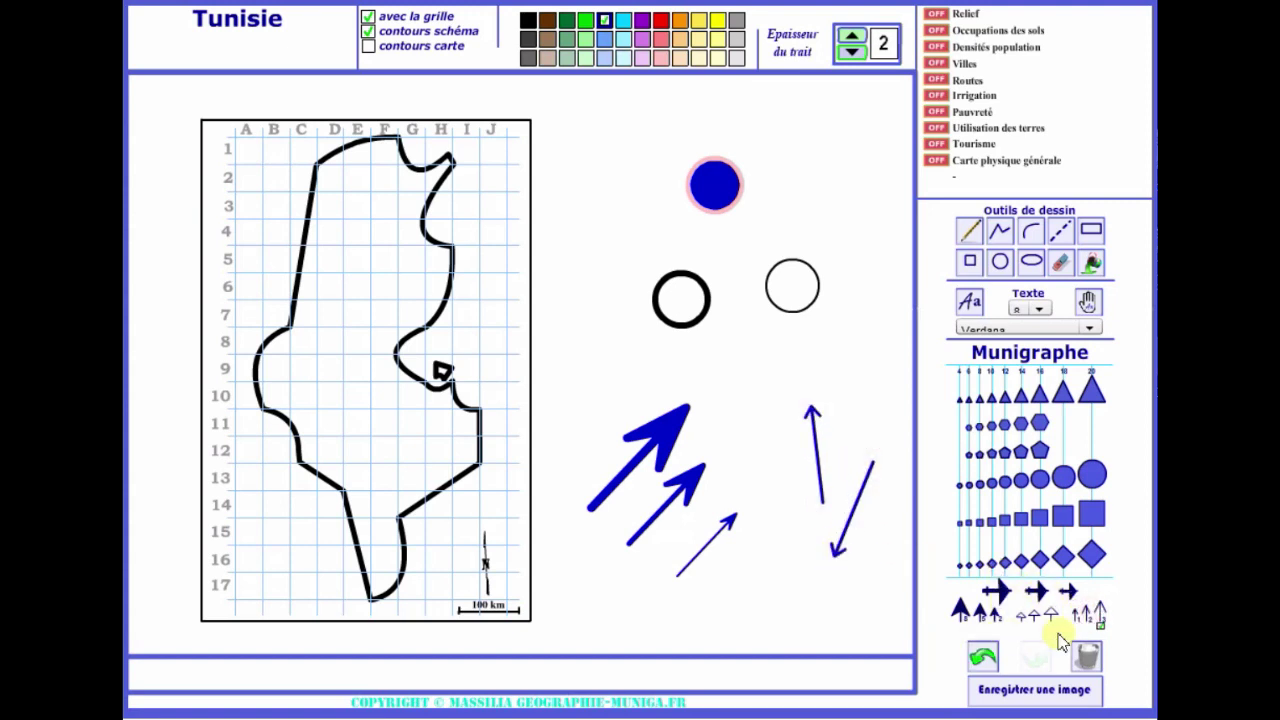
click(1087, 615)
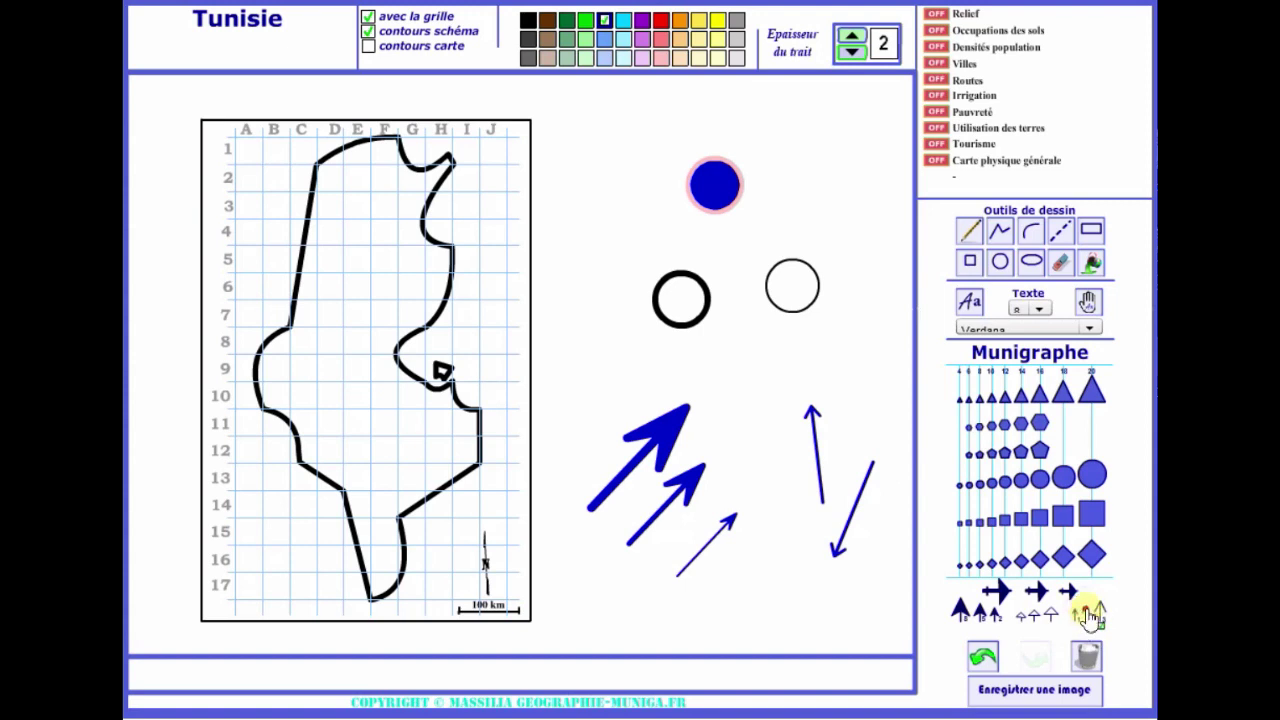
drag(854, 406, 840, 480)
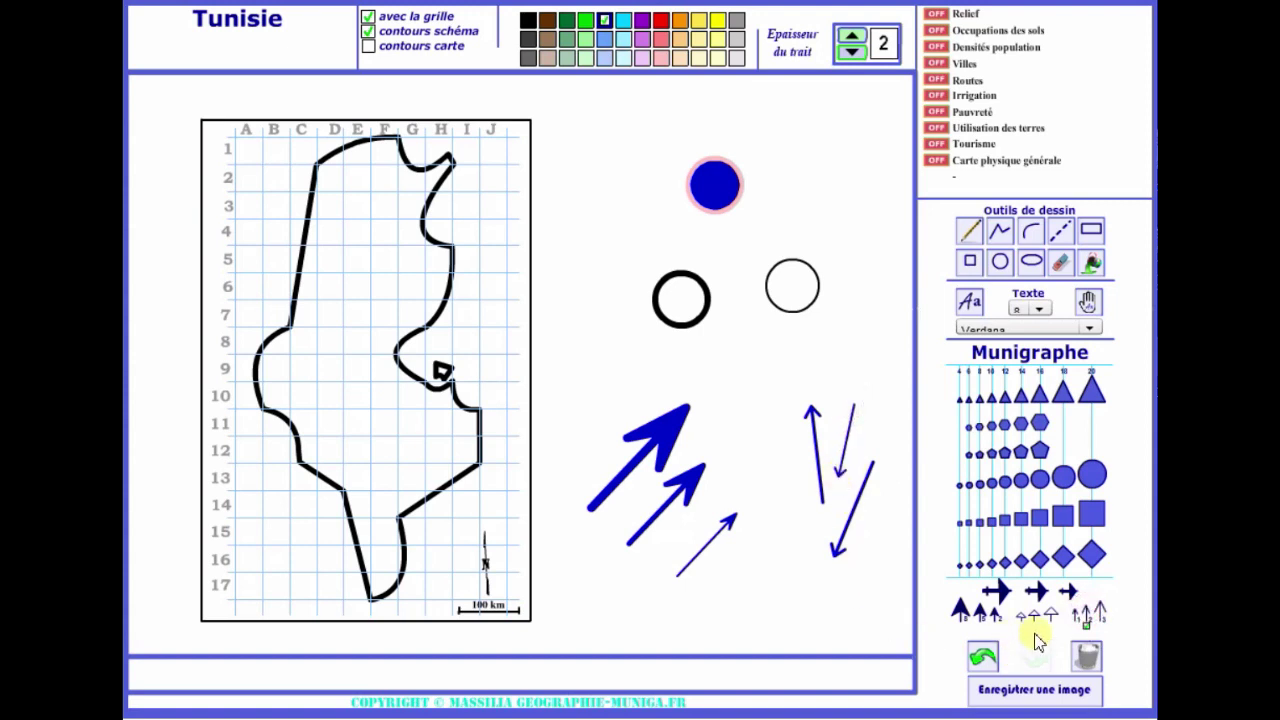
click(1075, 614)
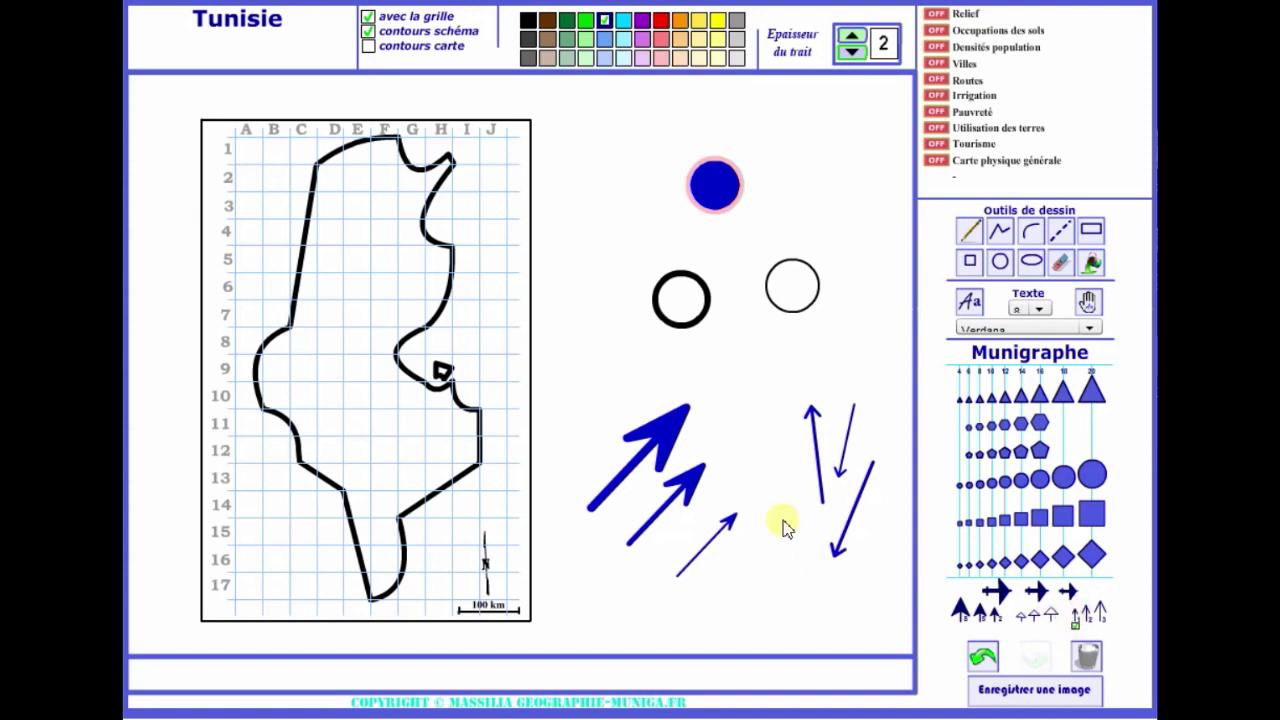
drag(780, 507, 785, 598)
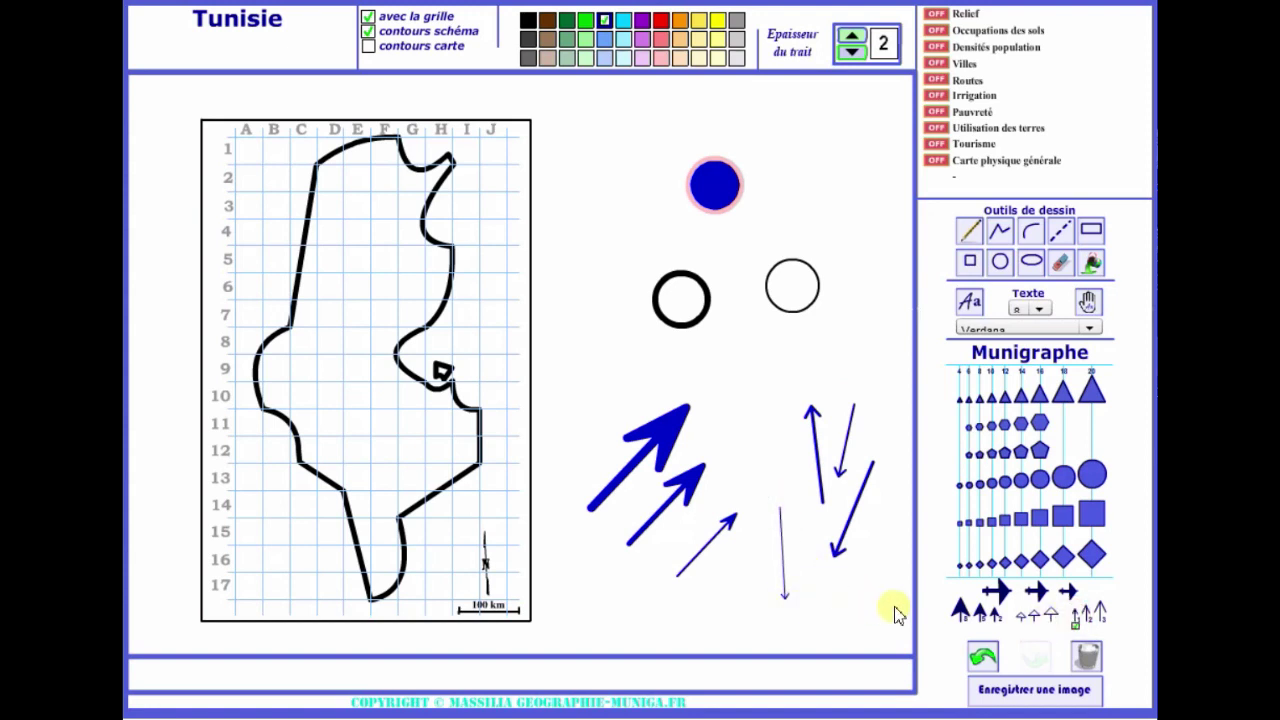
Draw a vertical double-headed arrow beside the blue circle with the largest hollow triangular arrowhead style.
click(1053, 618)
click(834, 157)
mouse_move(836, 157)
mouse_down()
mouse_move(836, 196)
mouse_move(834, 140)
mouse_up()
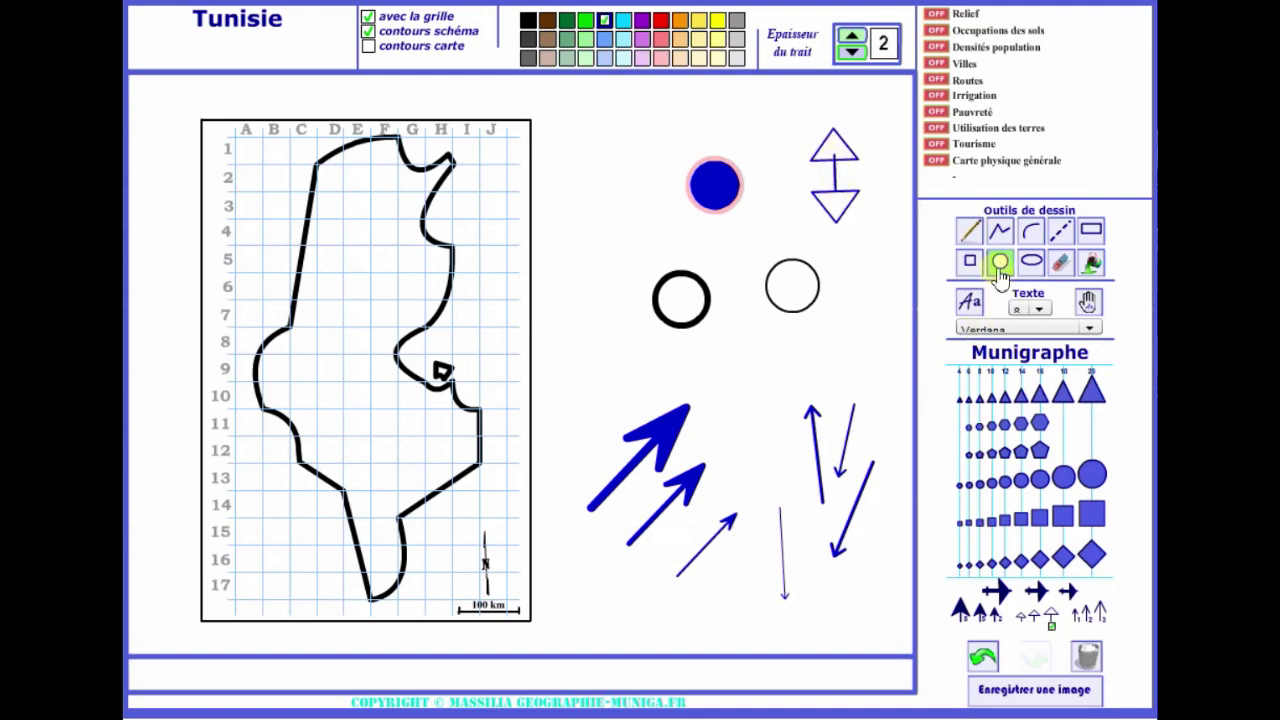
Thicken the double-headed arrow's shaft by tracing a blue line of thickness 8 over it.
click(1002, 235)
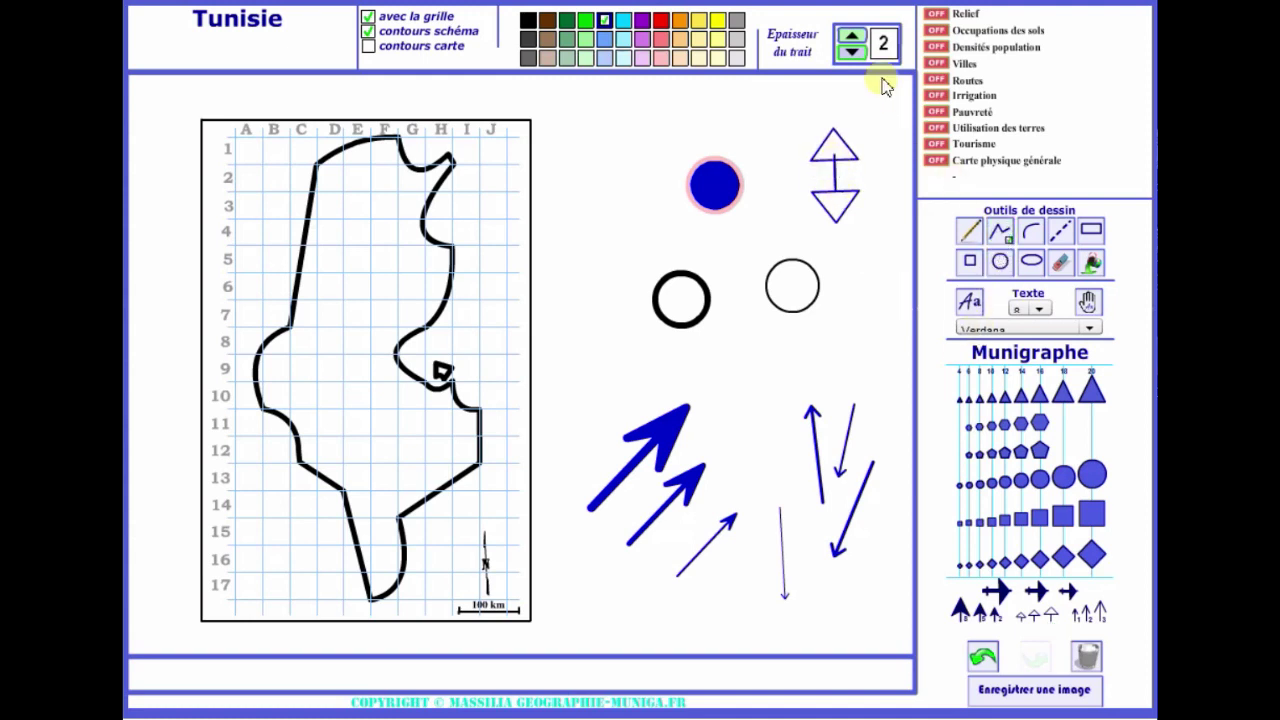
click(855, 52)
click(852, 37)
click(852, 37)
click(852, 37)
click(853, 40)
click(853, 40)
click(834, 157)
drag(834, 157, 836, 205)
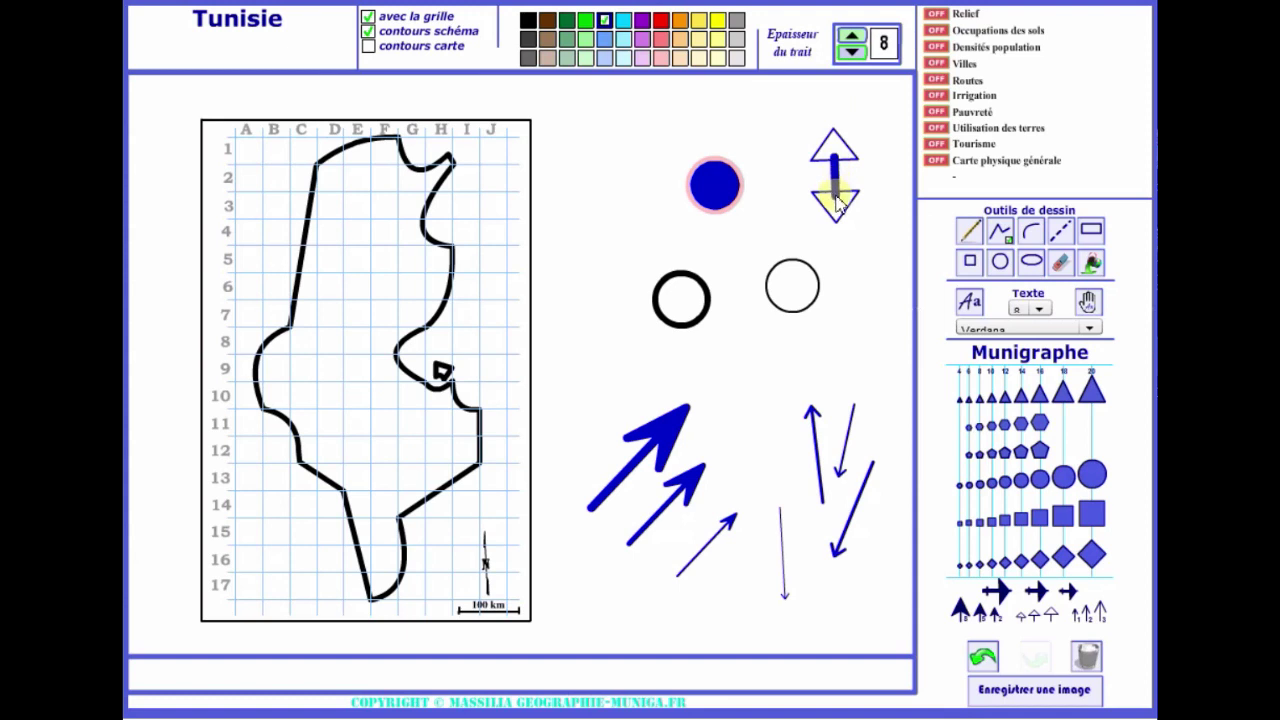
Fill both hollow triangular heads of the double-headed arrow with dark blue.
click(1092, 265)
click(830, 150)
click(830, 210)
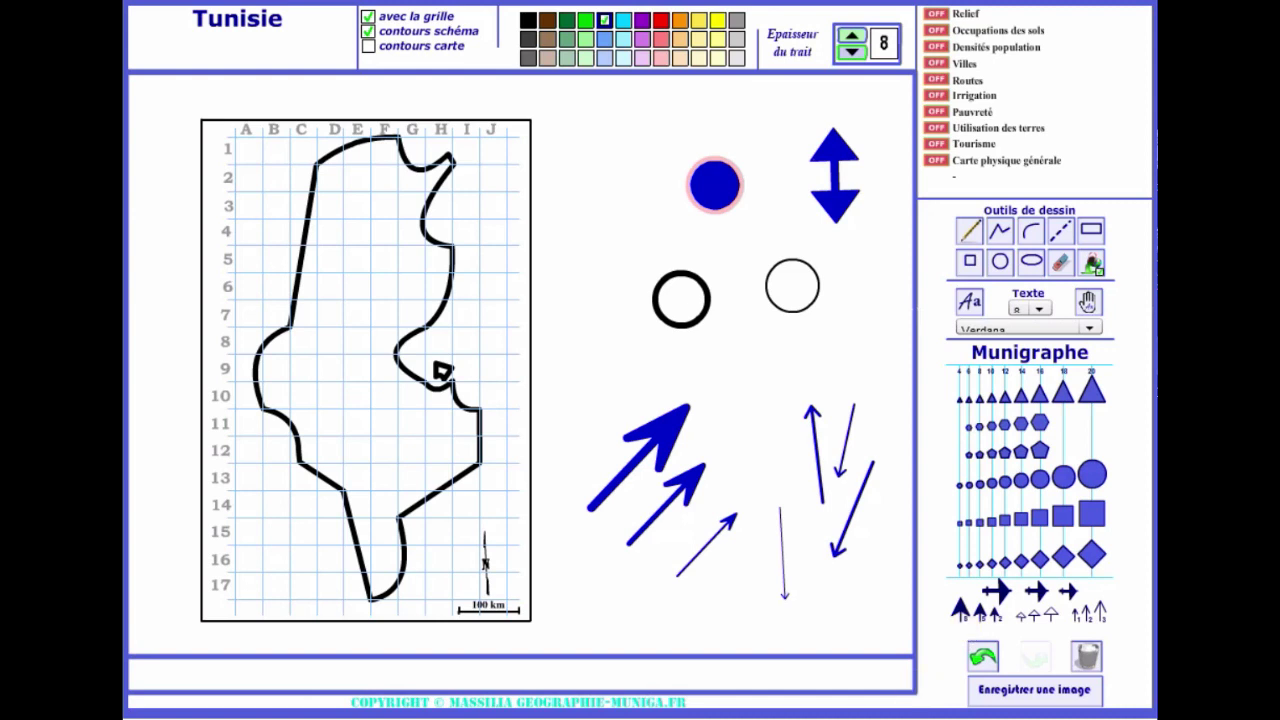
Erase all drawings and replace the schematic outline of Tunisia with the detailed map outline.
click(1088, 657)
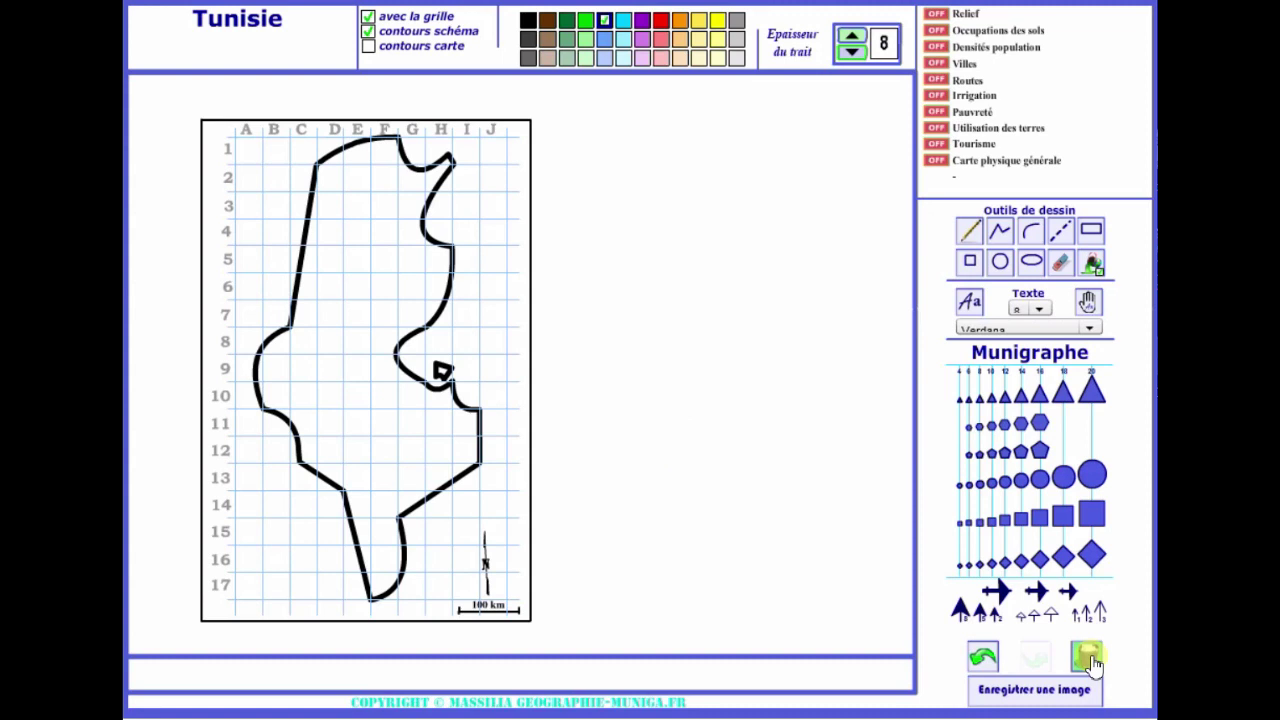
click(368, 31)
click(368, 45)
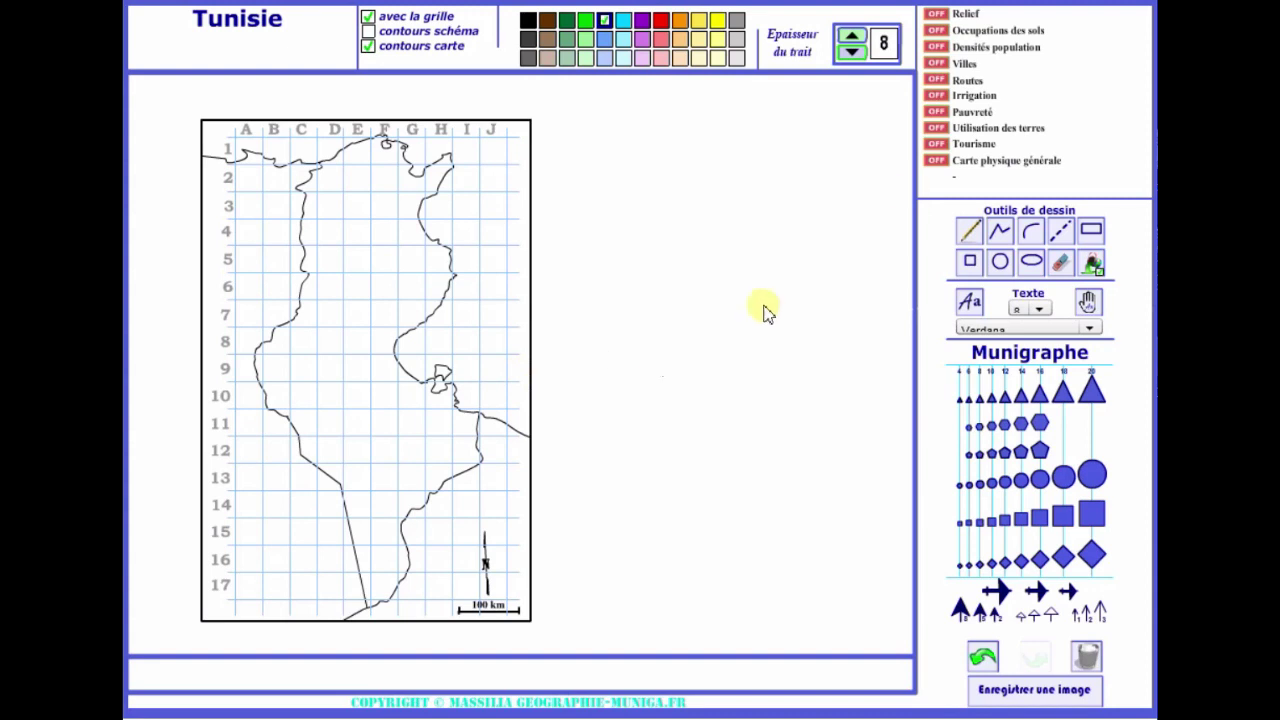
Display the thematic layers Relief, Occupations des sols, Villes, Routes and Irrigation one after another under the map outline.
click(937, 15)
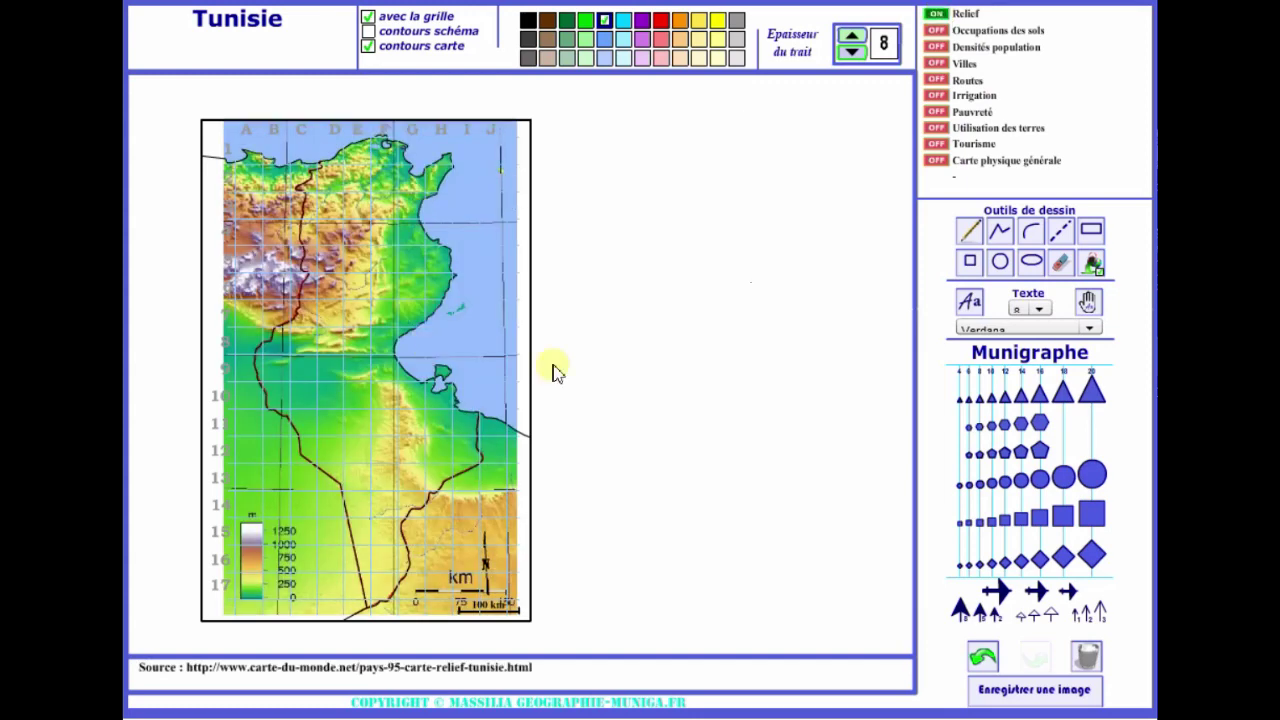
click(938, 32)
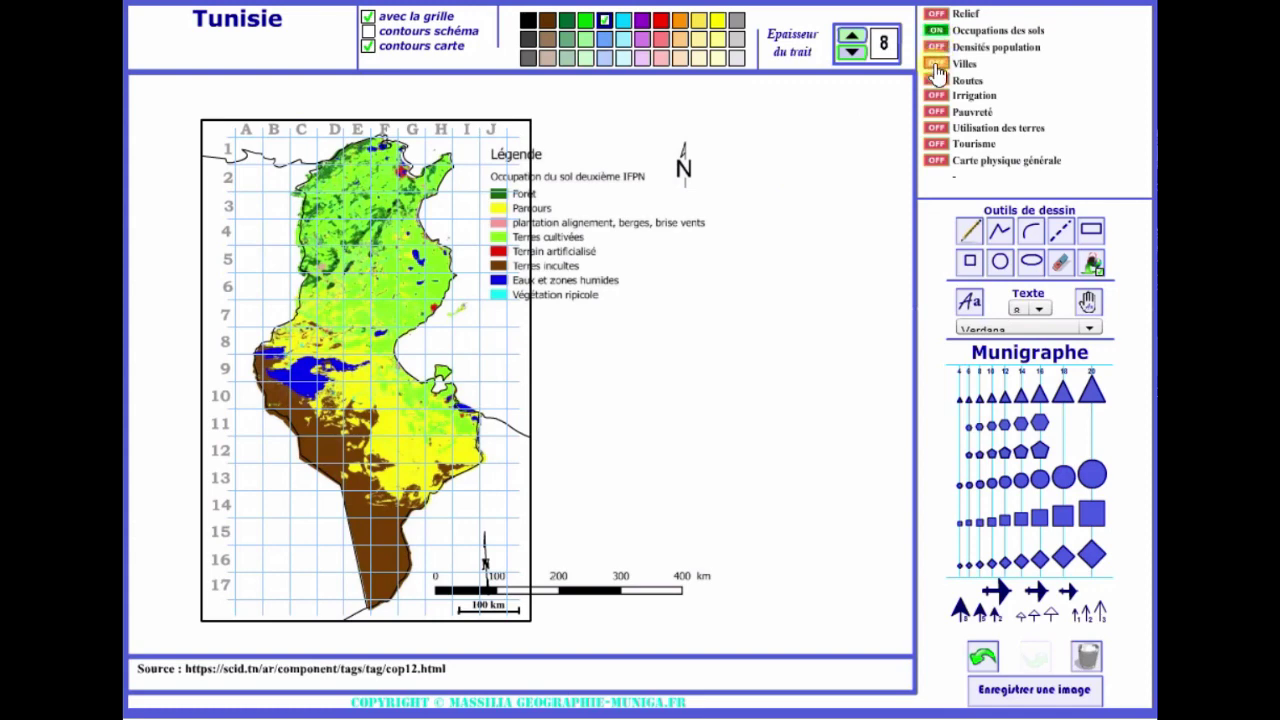
click(936, 63)
click(936, 80)
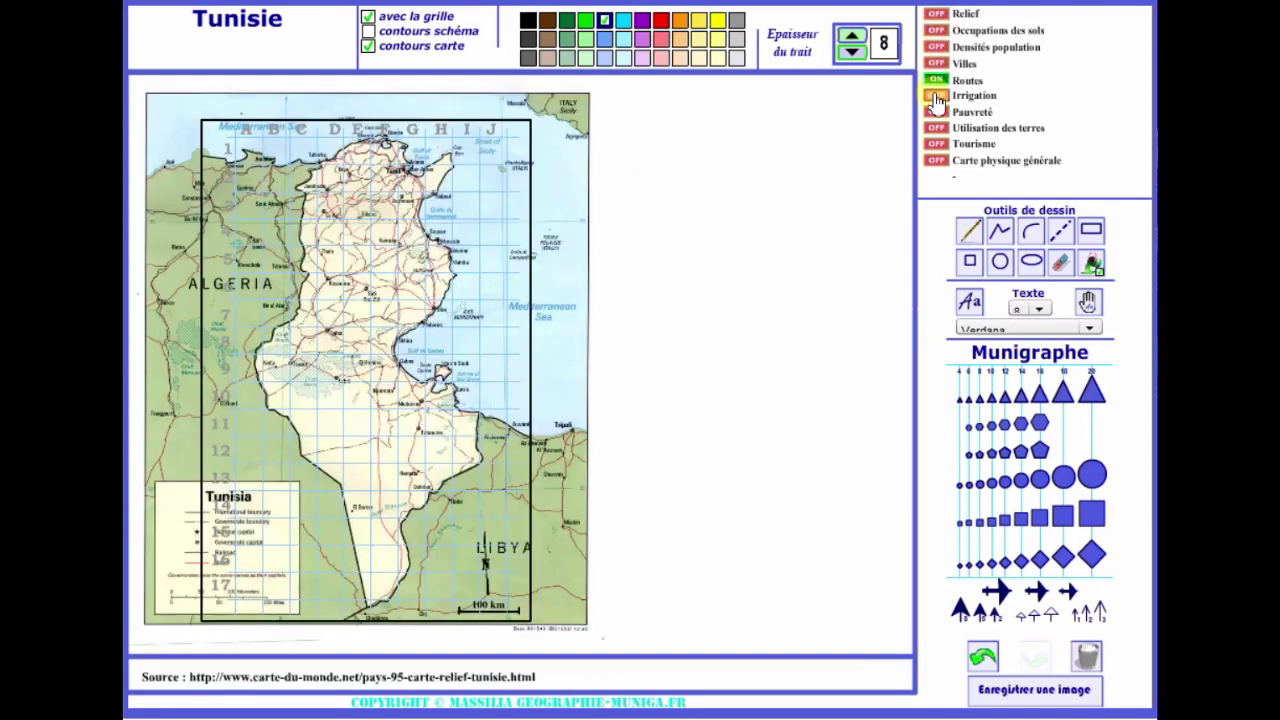
click(936, 95)
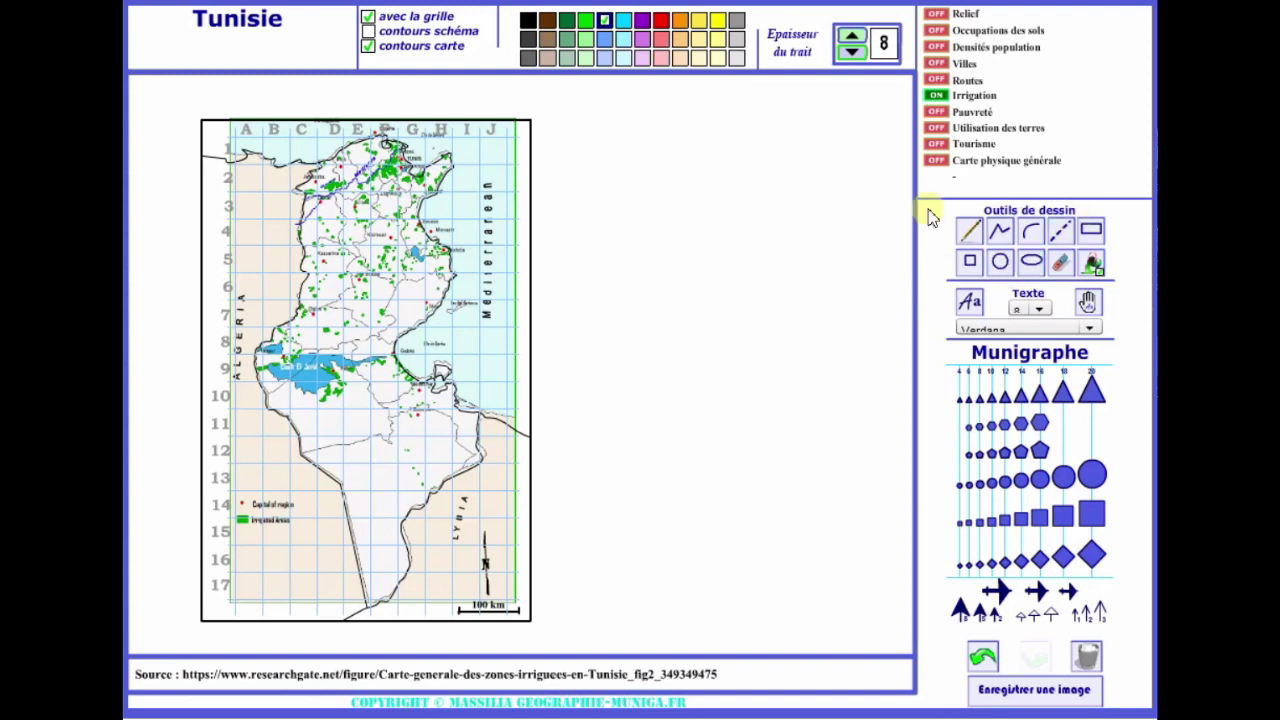
click(1097, 262)
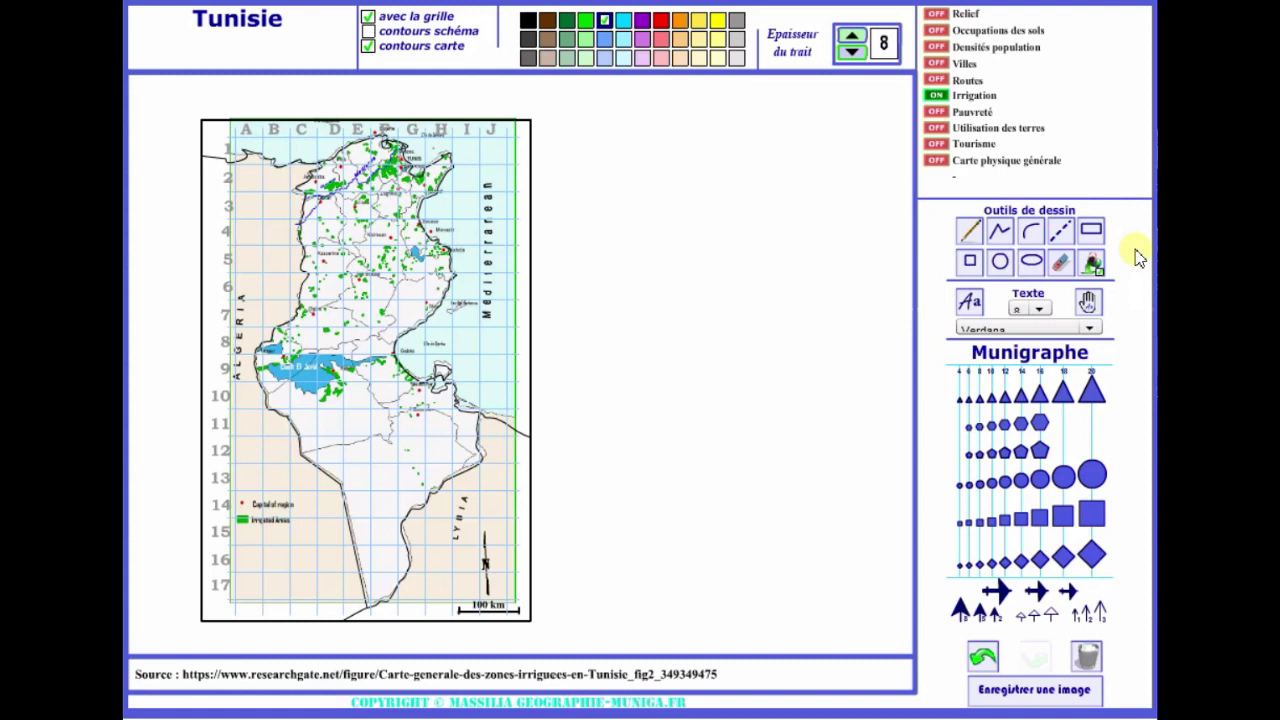
Draw a blue freehand stroke of thickness 6 in the blank area beside the map.
click(972, 236)
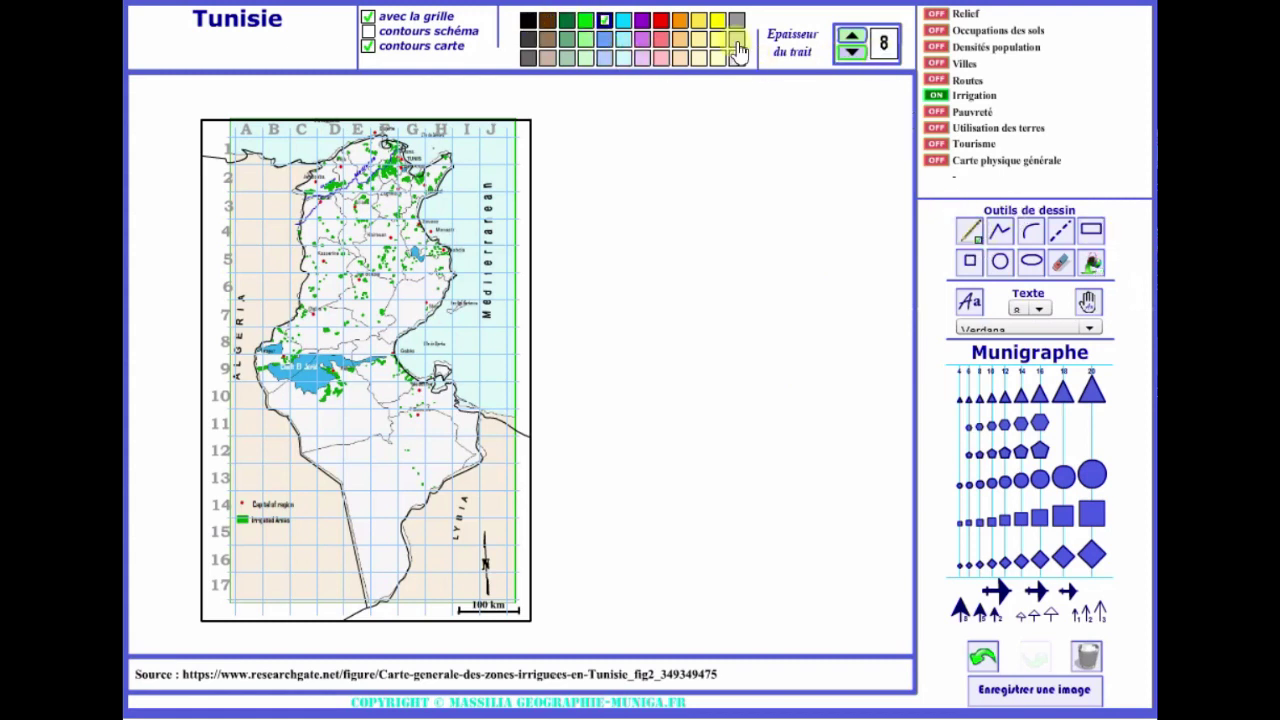
click(851, 37)
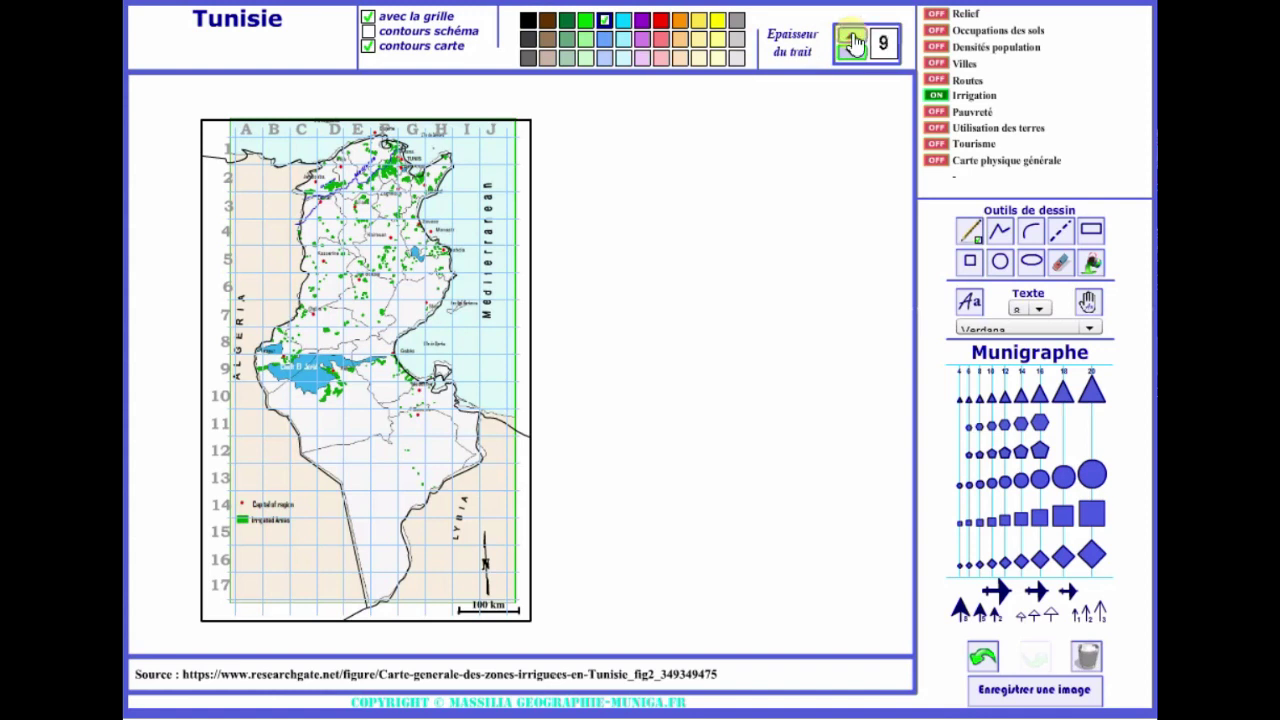
click(851, 52)
click(851, 52)
click(851, 52)
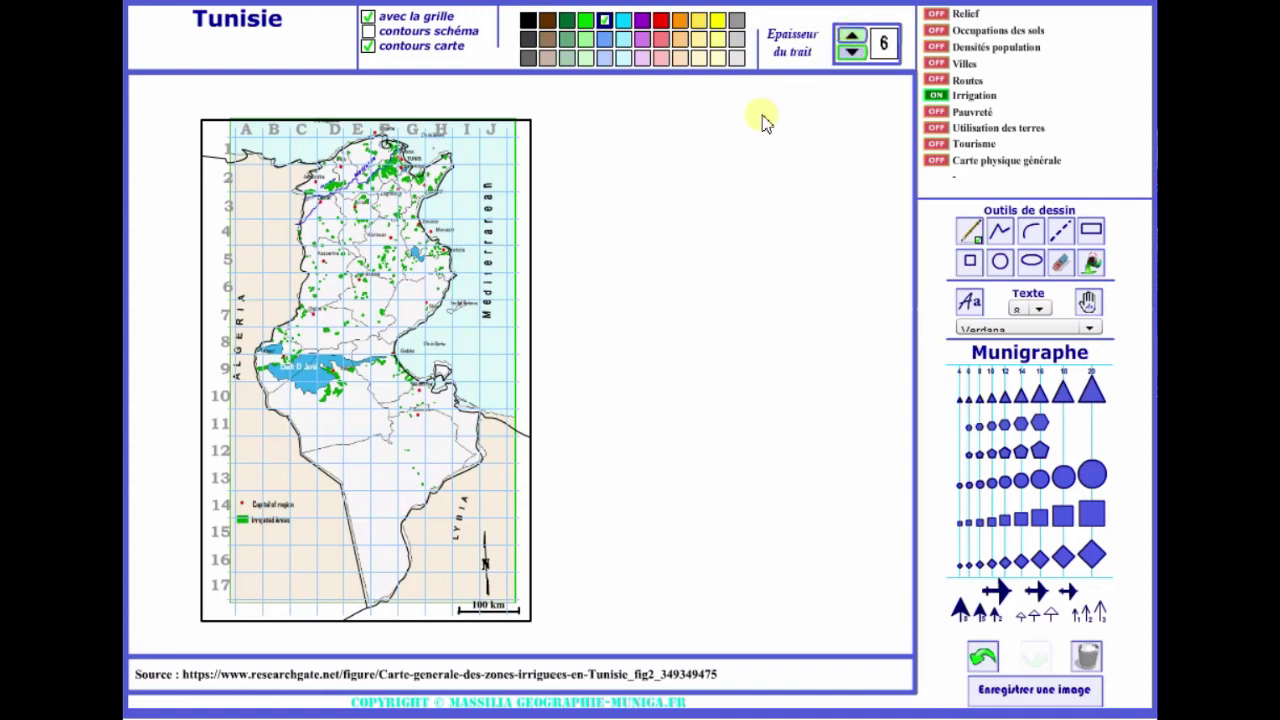
mouse_move(762, 118)
mouse_down()
mouse_move(672, 197)
mouse_move(748, 345)
mouse_up()
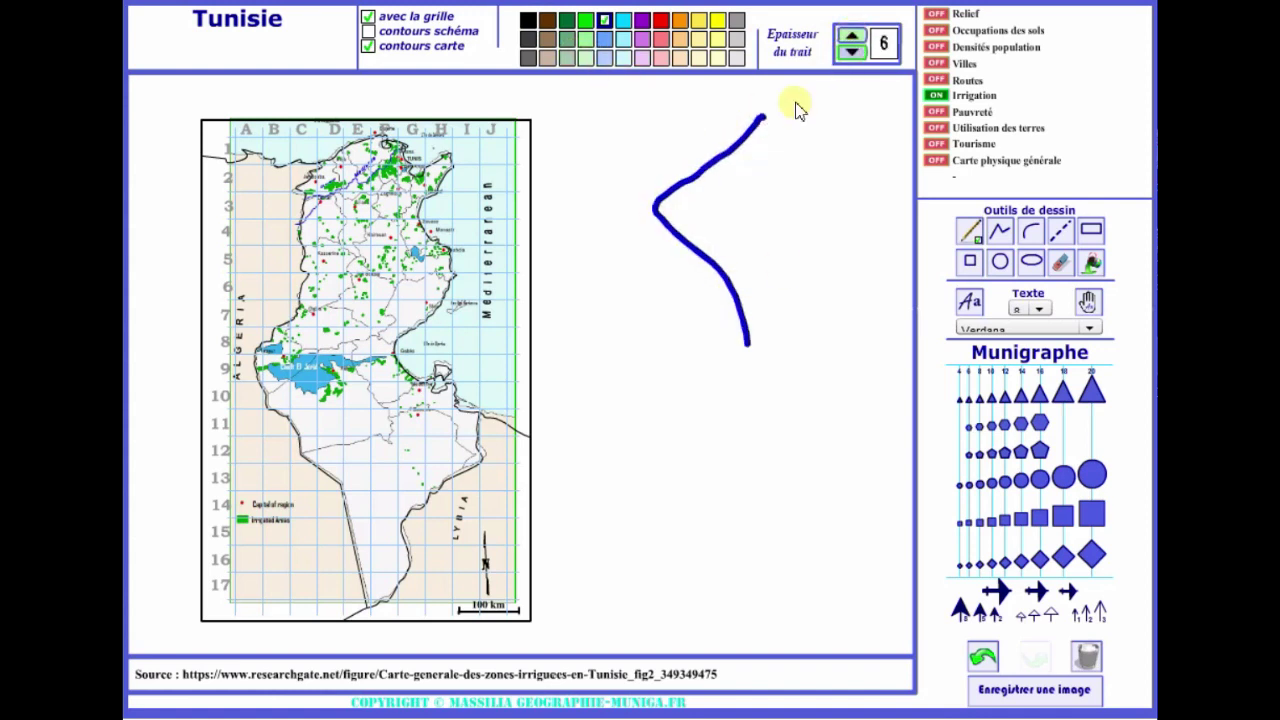
Set the line thickness to 2 and draw a thinner blue freehand curve next to the first stroke.
click(851, 52)
click(851, 52)
click(851, 52)
click(851, 52)
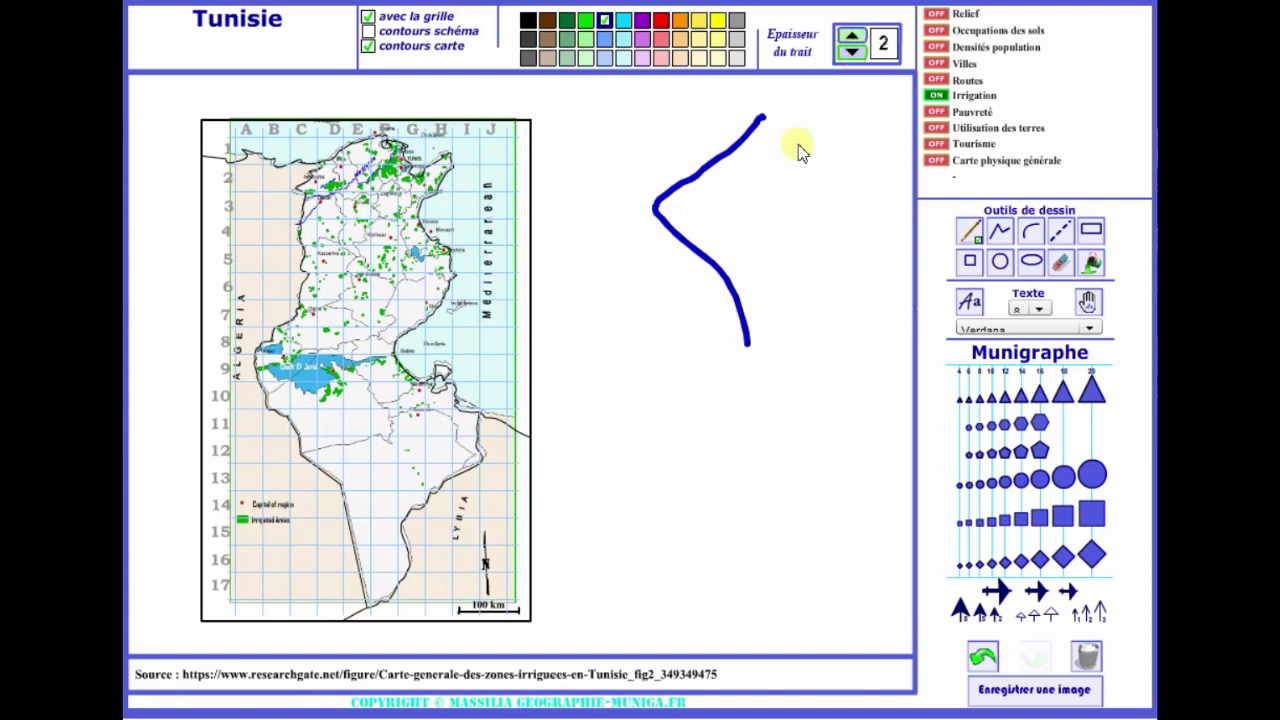
mouse_move(797, 148)
mouse_down()
mouse_move(748, 242)
mouse_move(797, 318)
mouse_up()
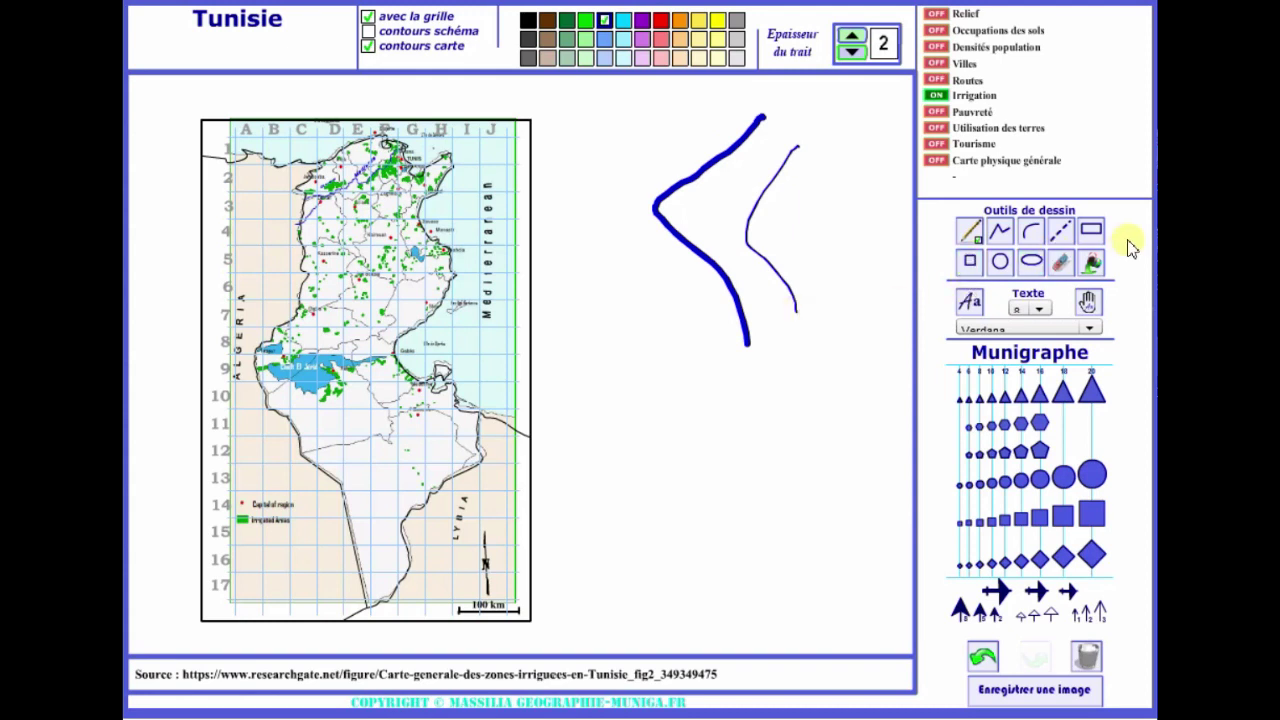
Draw a slanted solid straight line and a vertical dashed line on either side of the freehand strokes.
click(973, 234)
click(1001, 236)
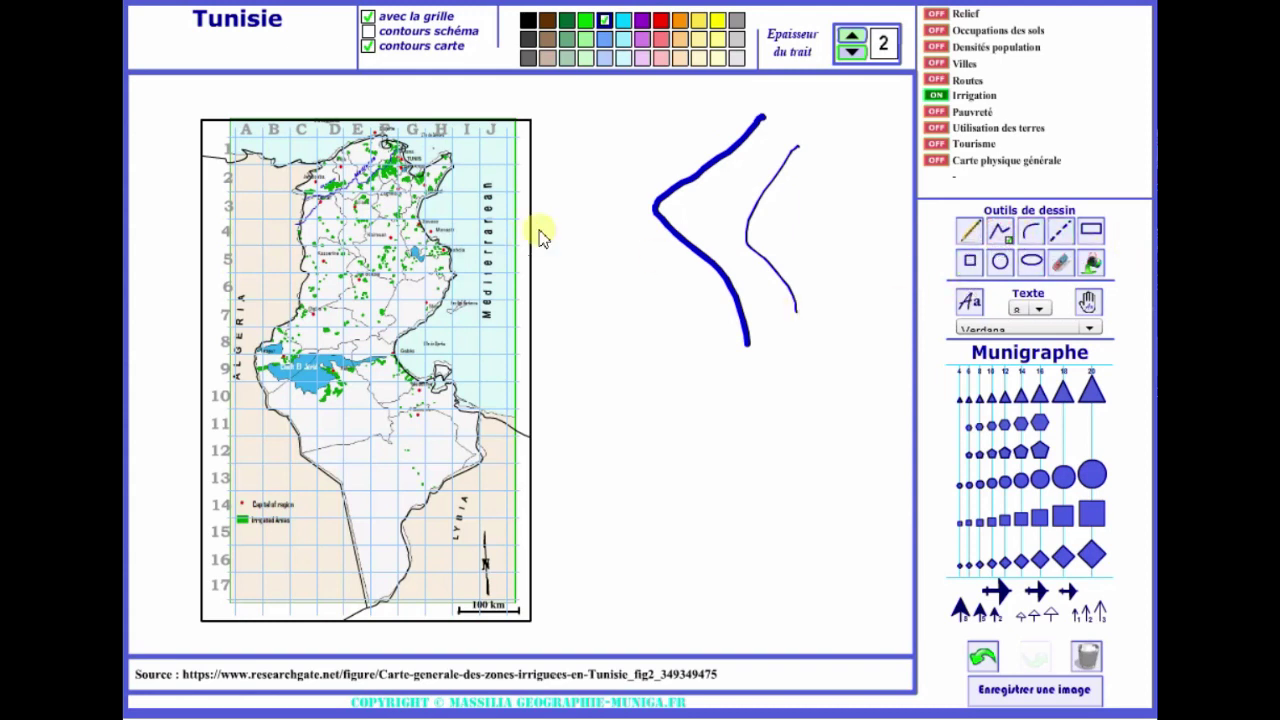
click(589, 250)
click(654, 399)
click(1062, 234)
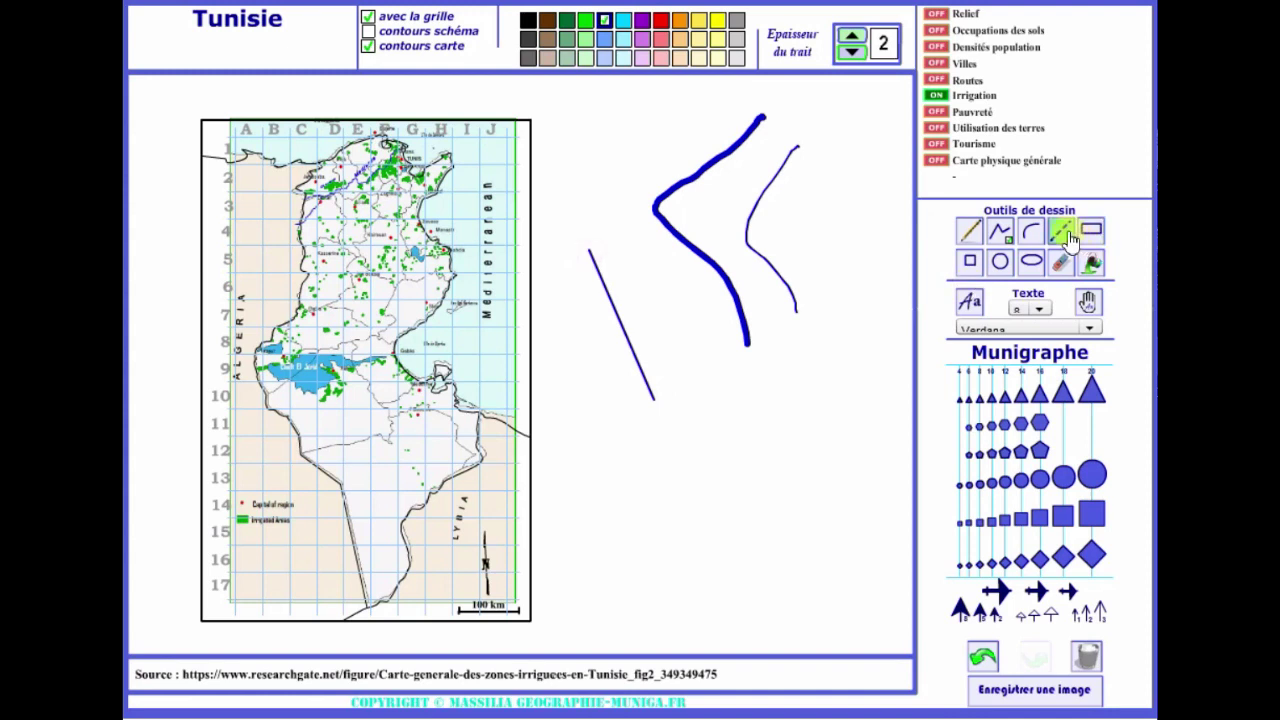
click(814, 205)
click(814, 313)
Draw a hollow blue rectangle over the end of the thick stroke and a wide ellipse below it.
click(1091, 232)
click(694, 318)
click(791, 368)
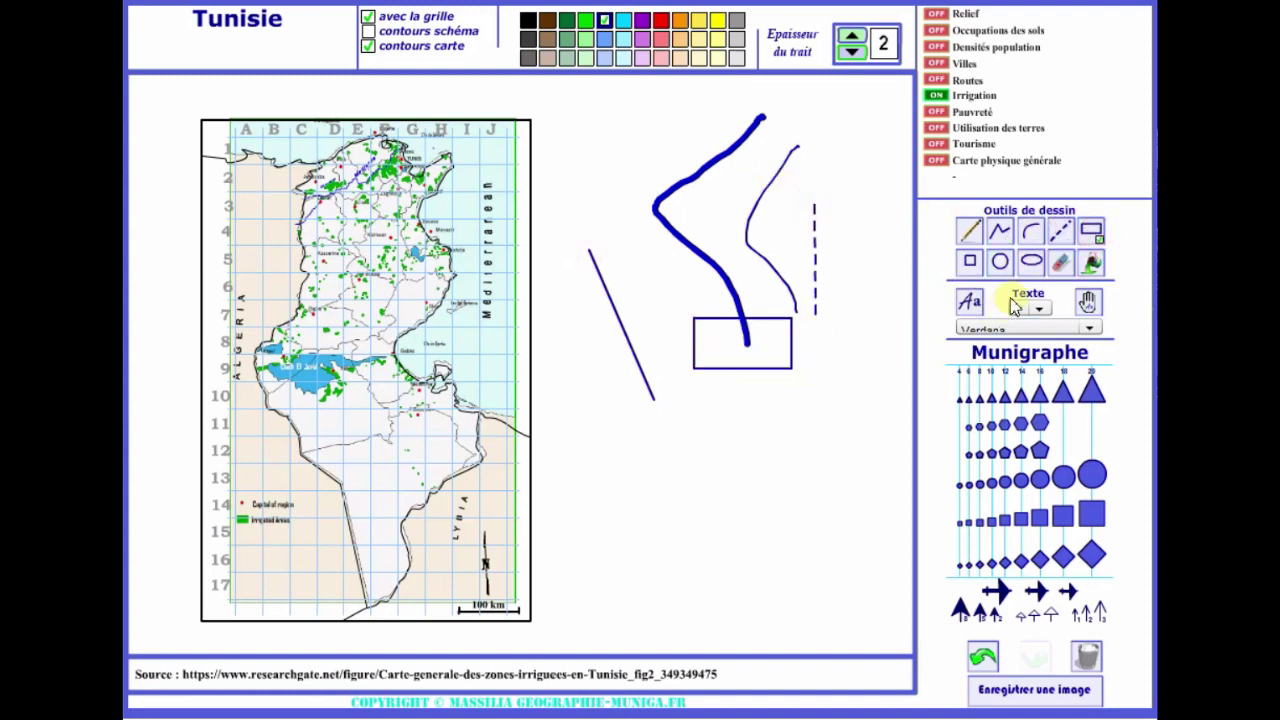
click(1031, 262)
click(603, 448)
click(734, 491)
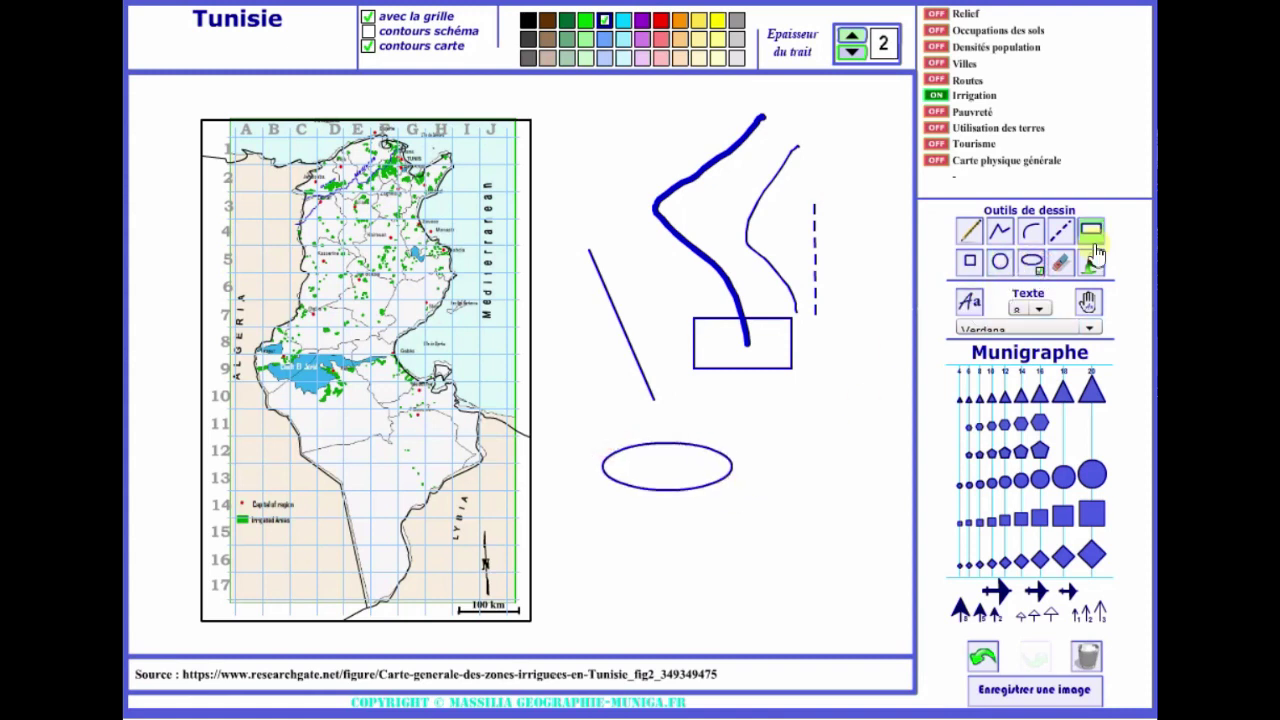
Erase all the test drawings and display the Relief layer under the map outline.
click(979, 300)
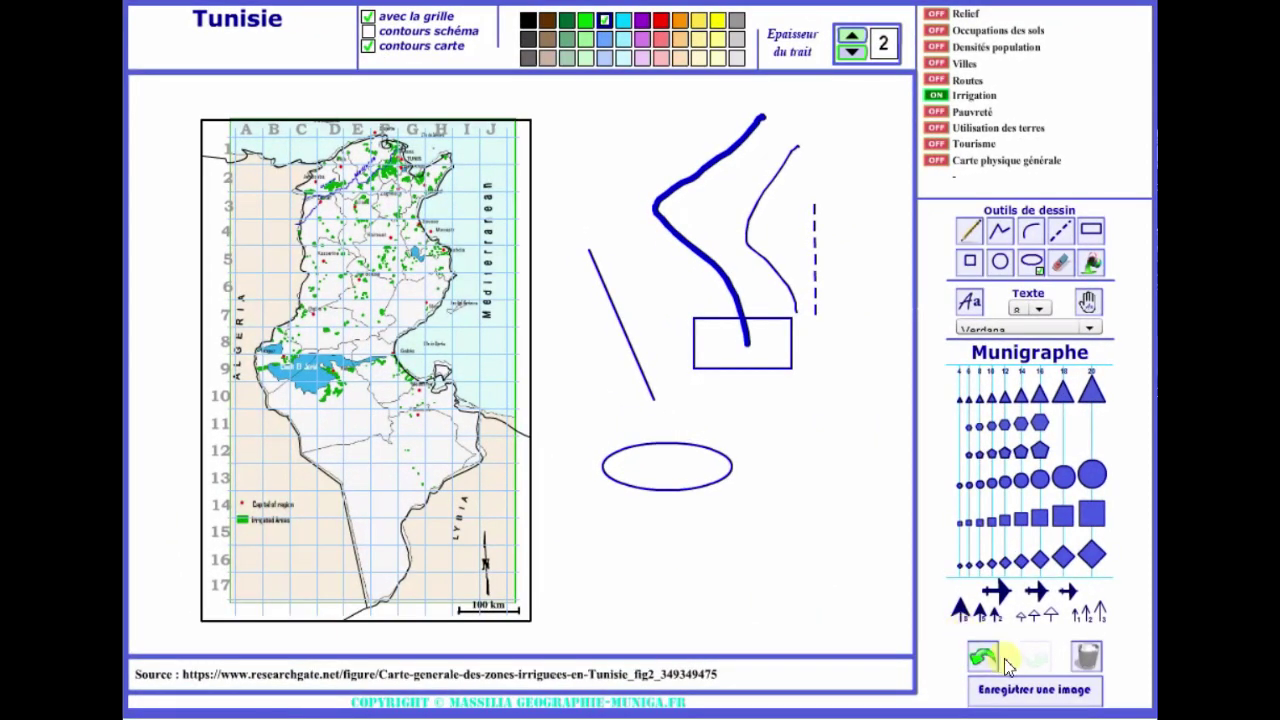
click(1088, 660)
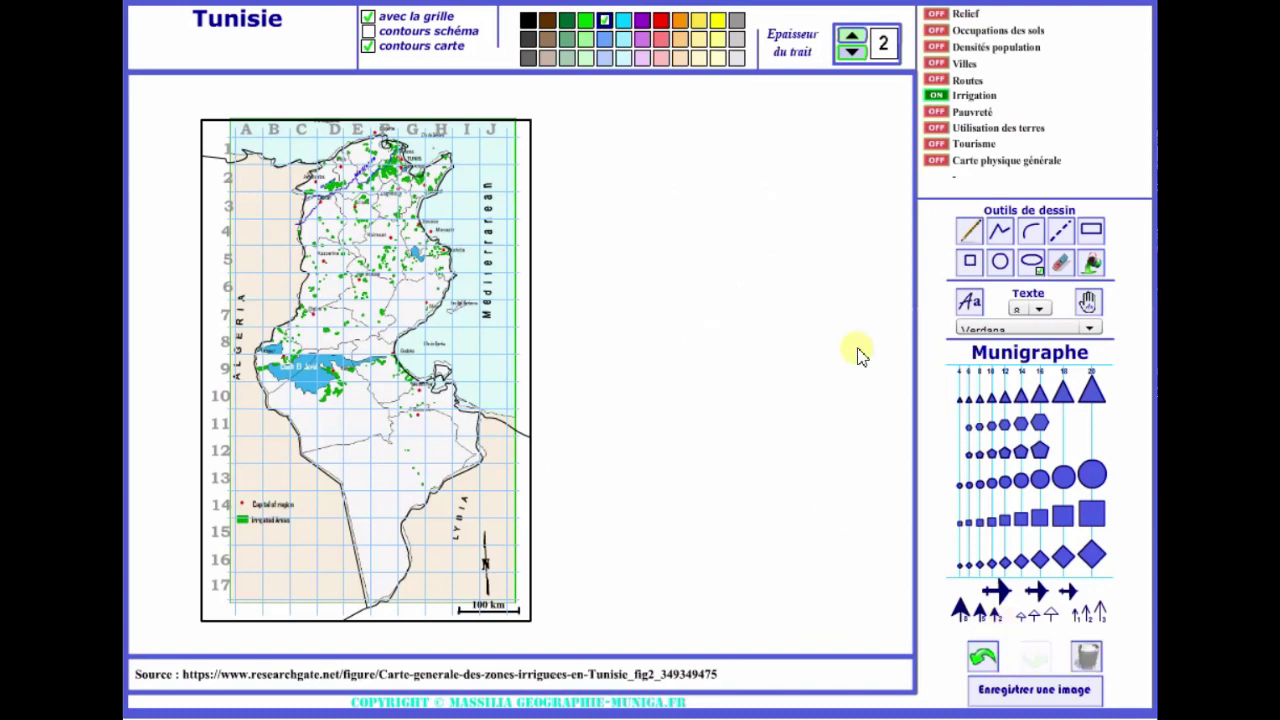
click(936, 14)
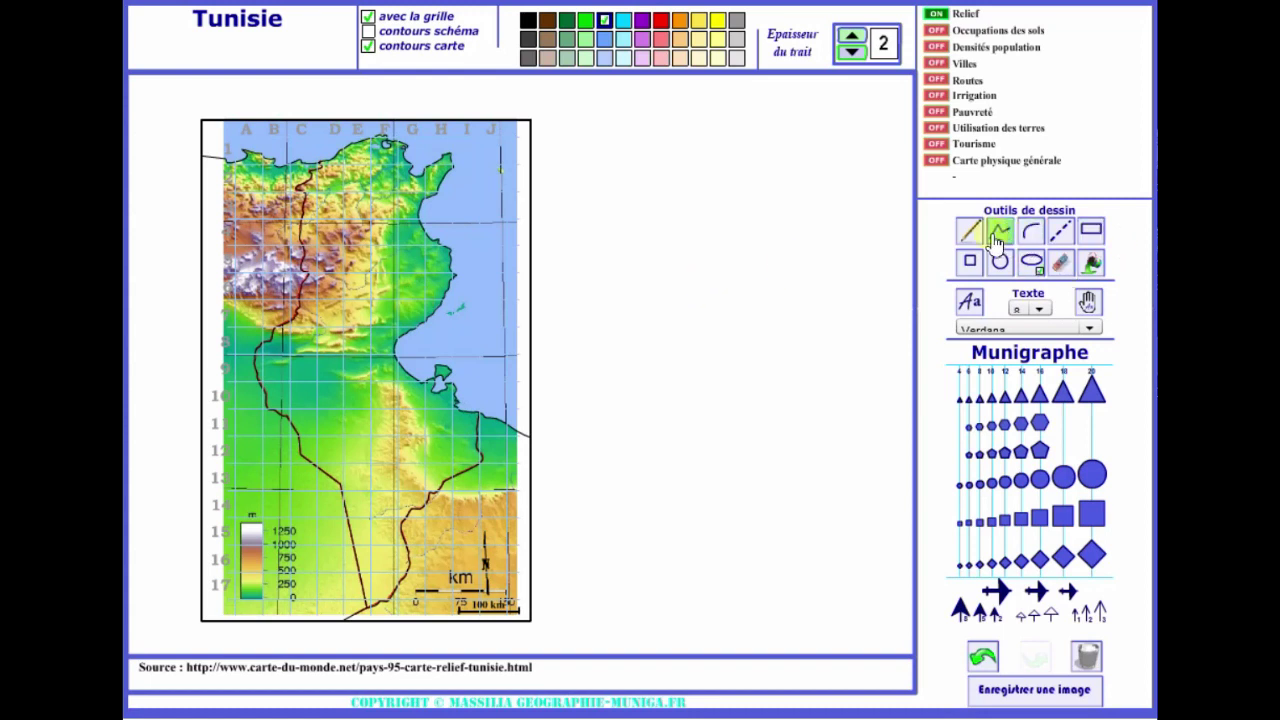
Trace the mountainous northwest of Tunisia with a dark brown freehand line of thickness 2 and fill the area with lighter brown.
click(963, 235)
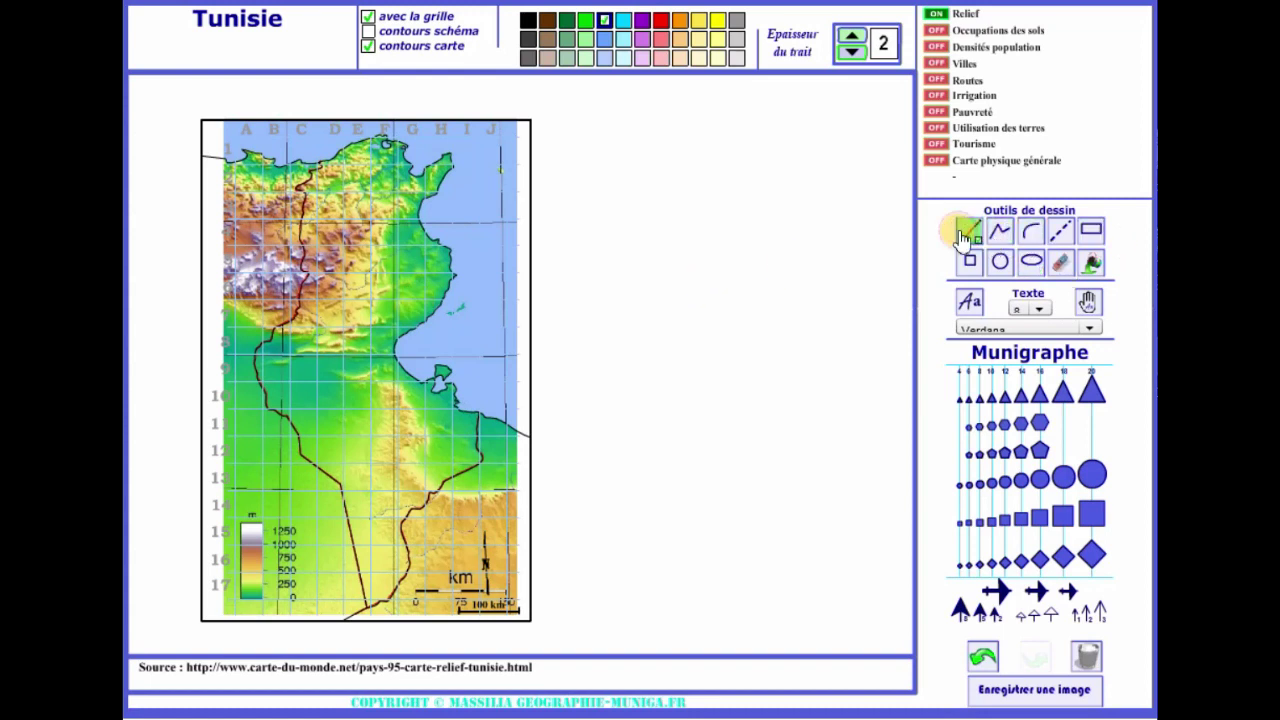
click(547, 21)
mouse_move(387, 136)
mouse_down()
mouse_move(393, 192)
mouse_move(356, 346)
mouse_up()
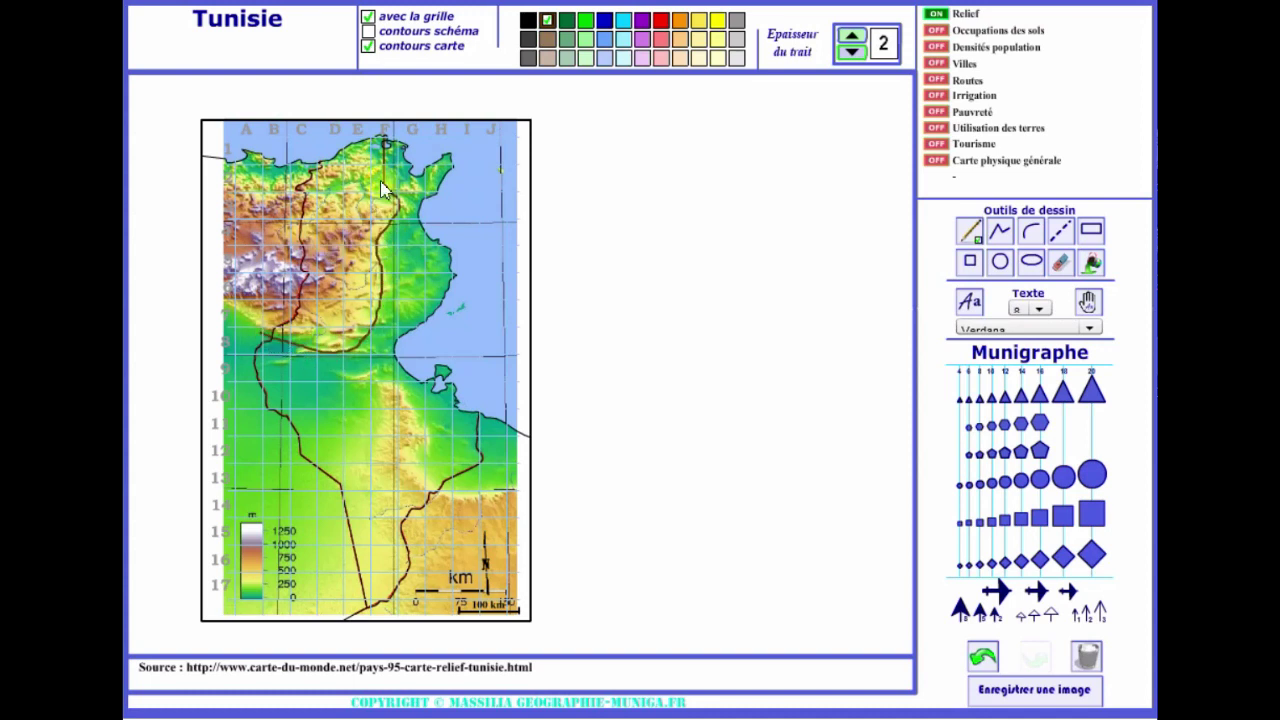
drag(388, 148, 385, 140)
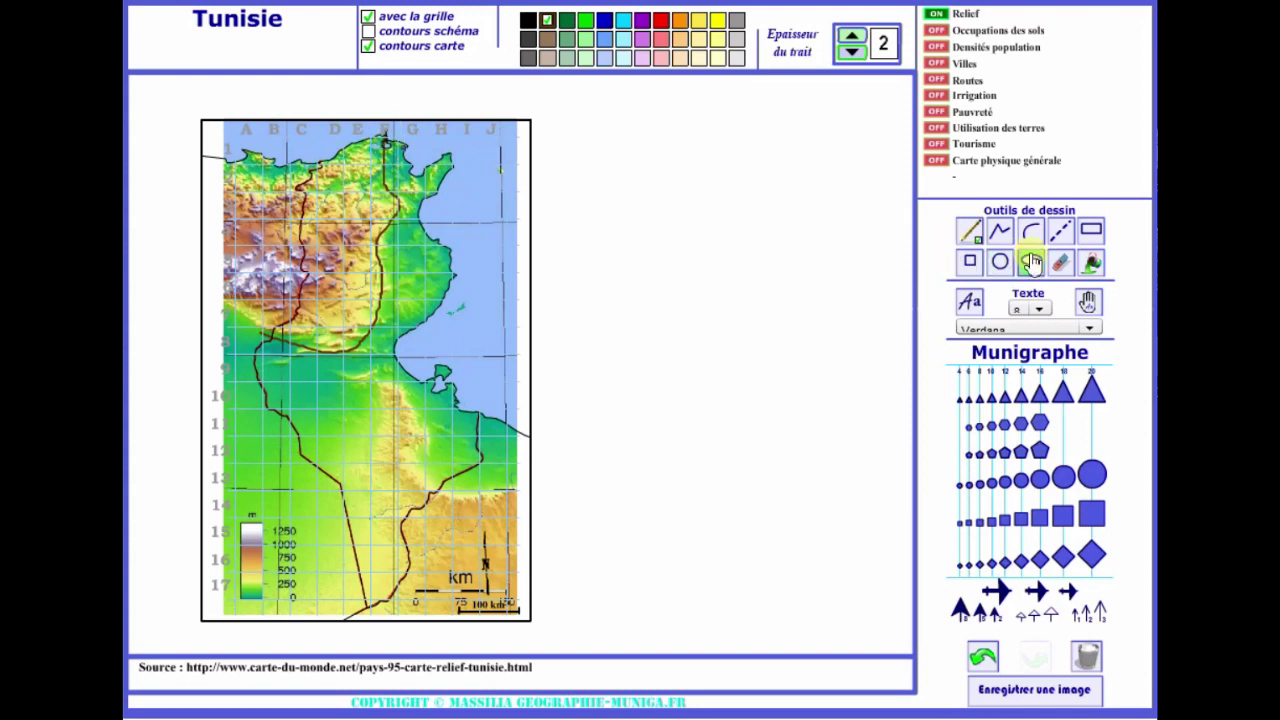
click(1091, 262)
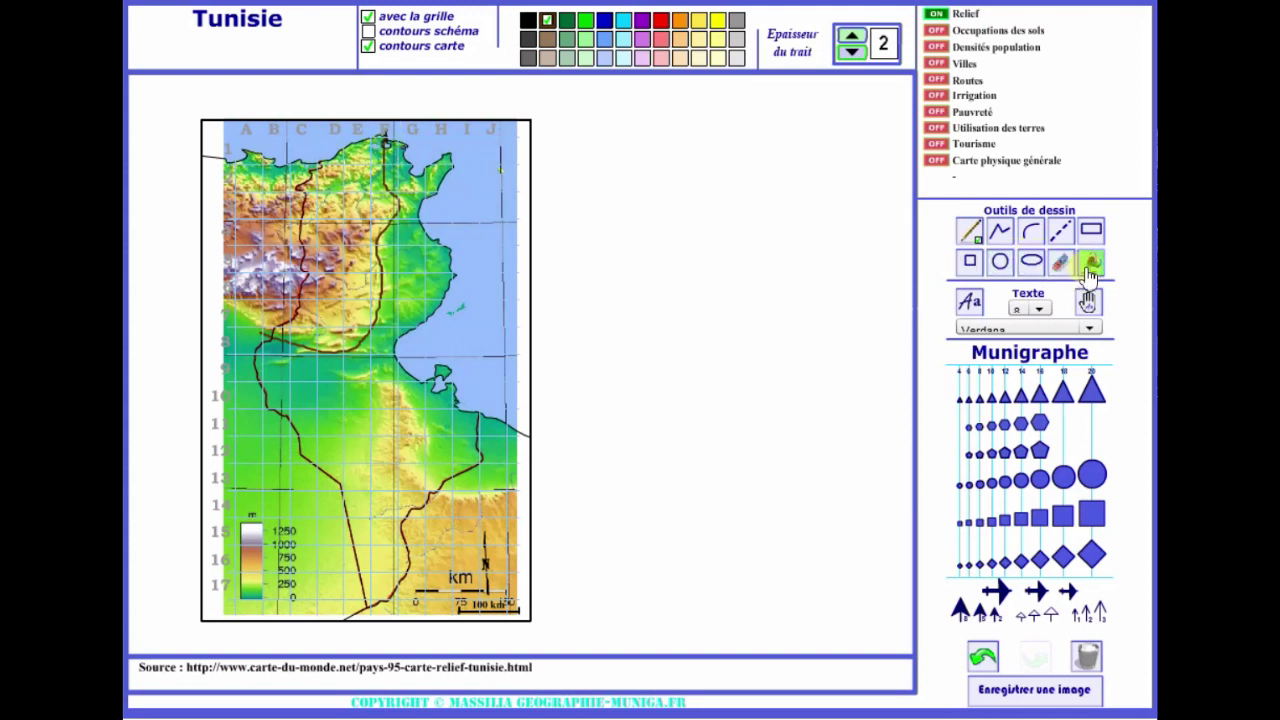
click(547, 40)
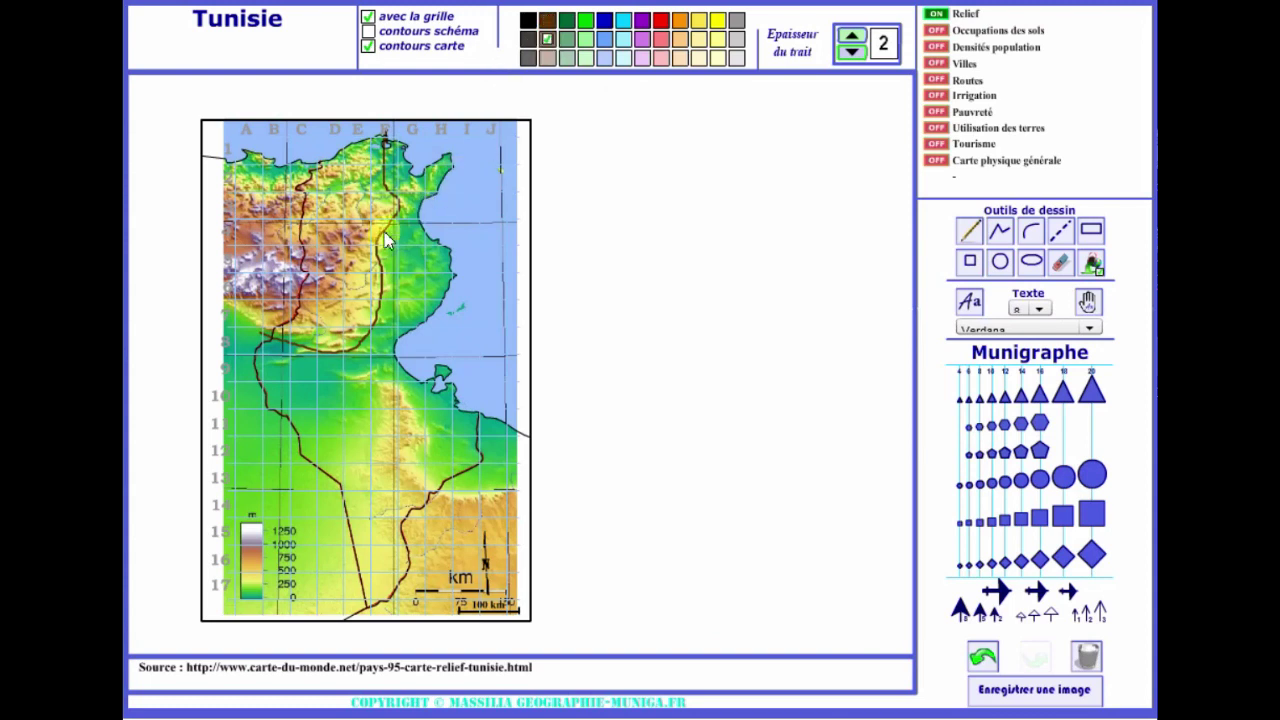
click(348, 251)
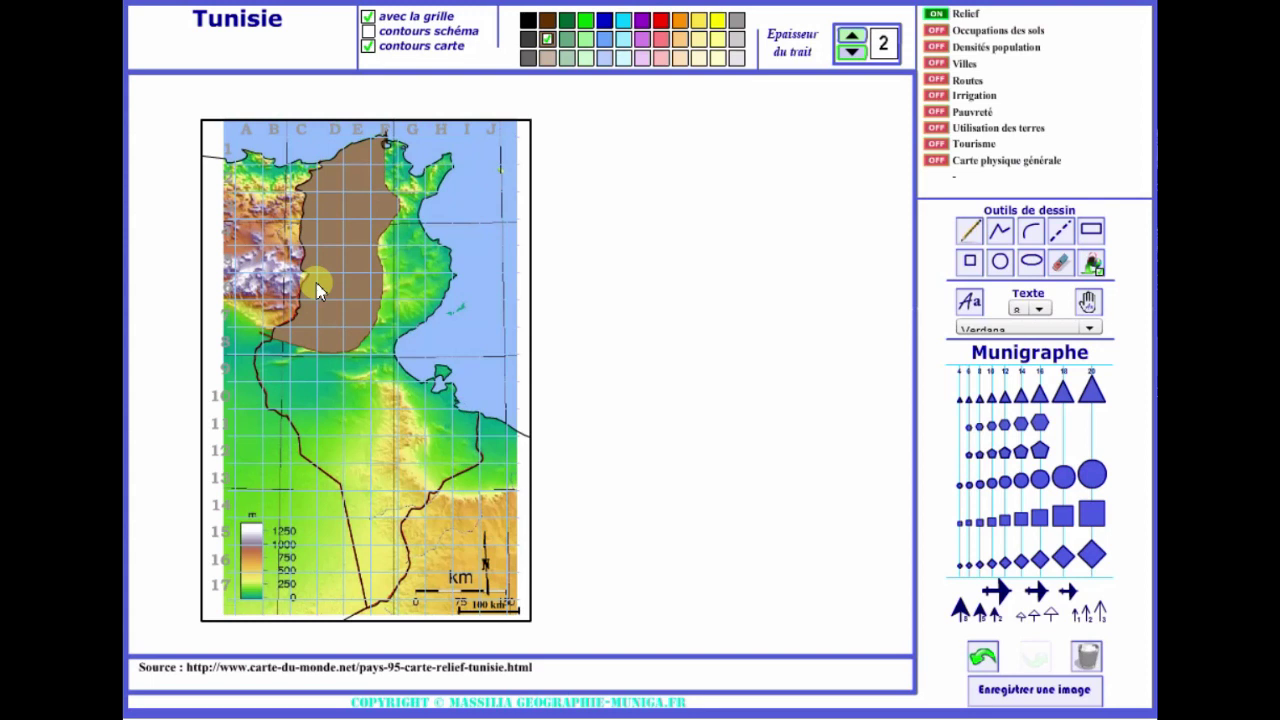
Hide the Relief layer and the grid.
click(936, 14)
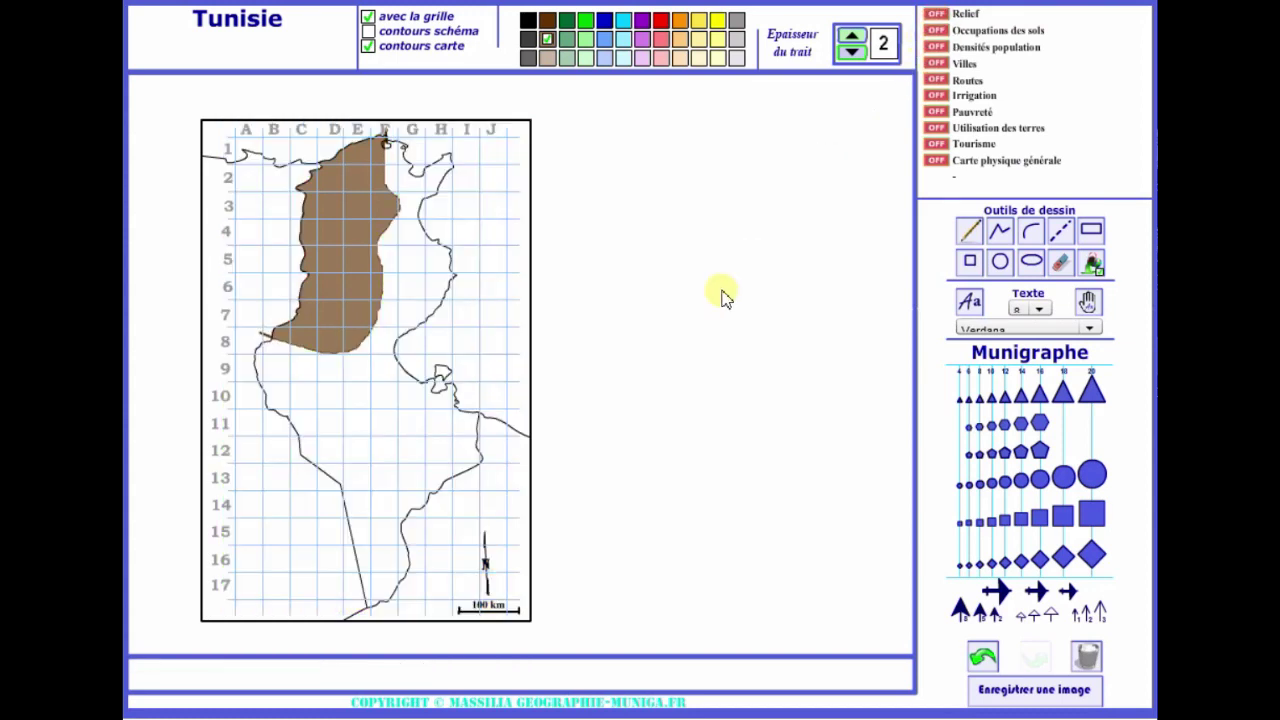
click(369, 17)
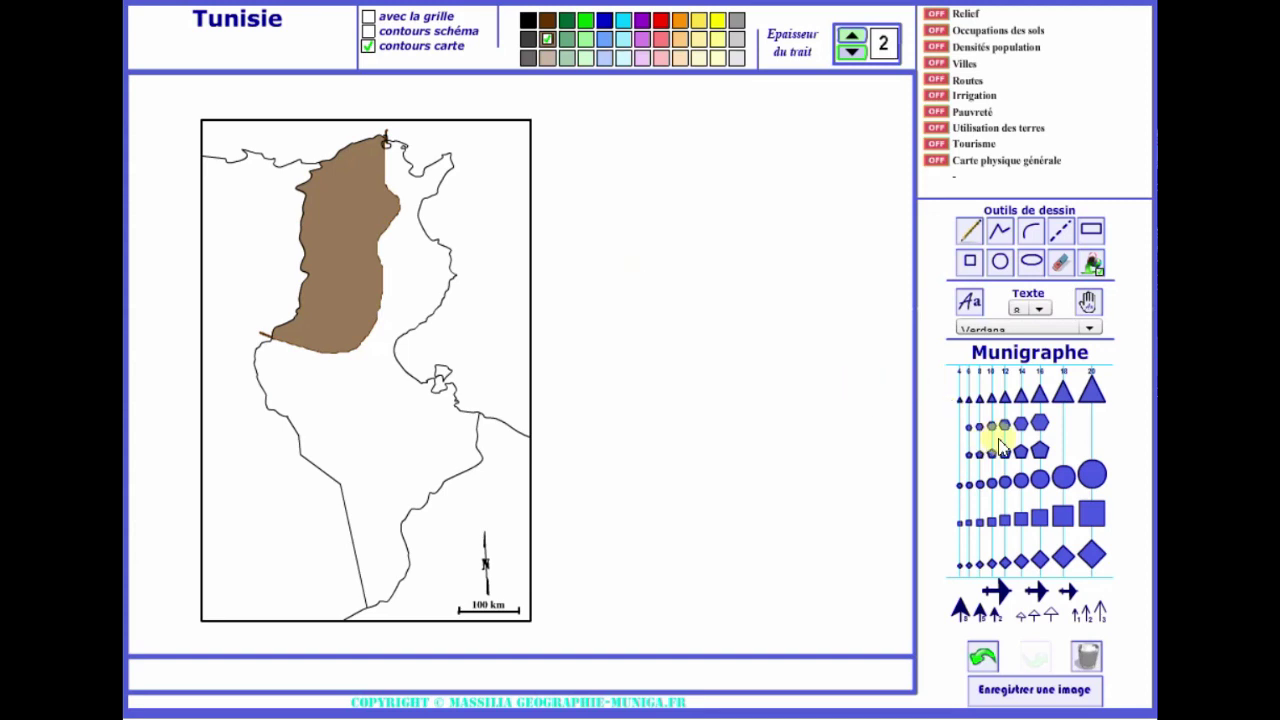
Place a size 20 triangle symbol on the east coast and fill all its parts with red.
click(1092, 393)
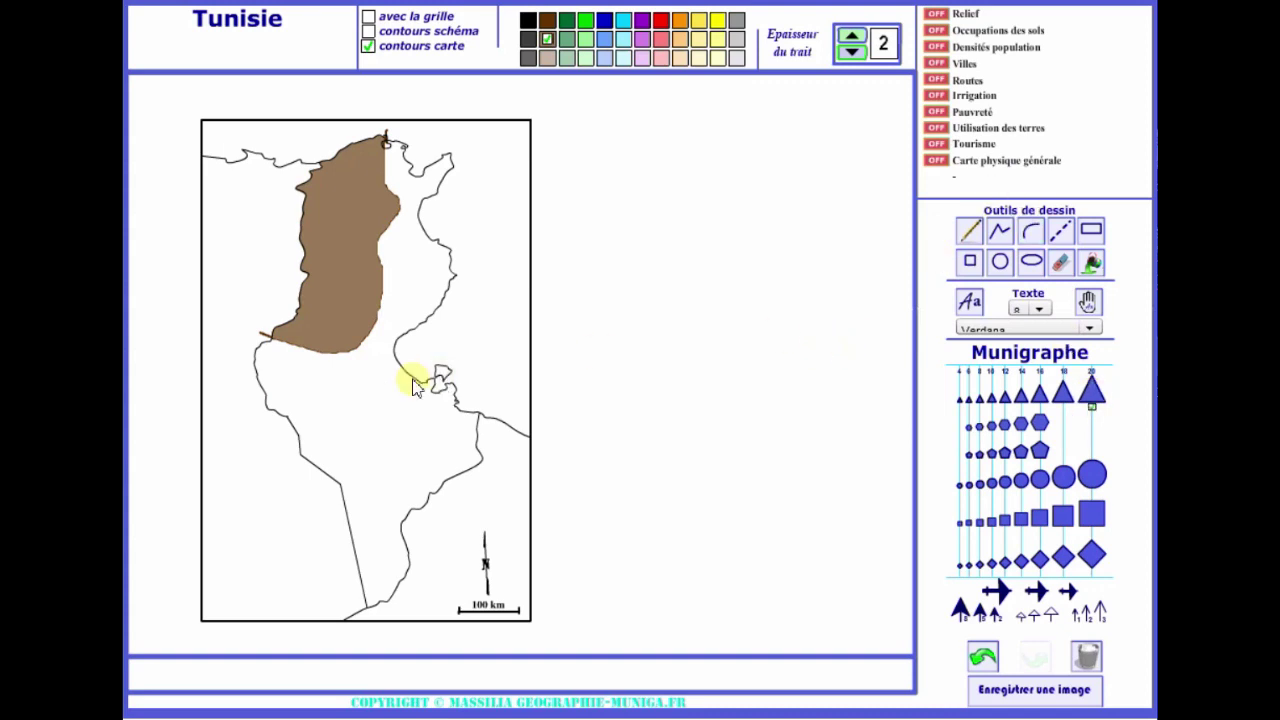
click(428, 296)
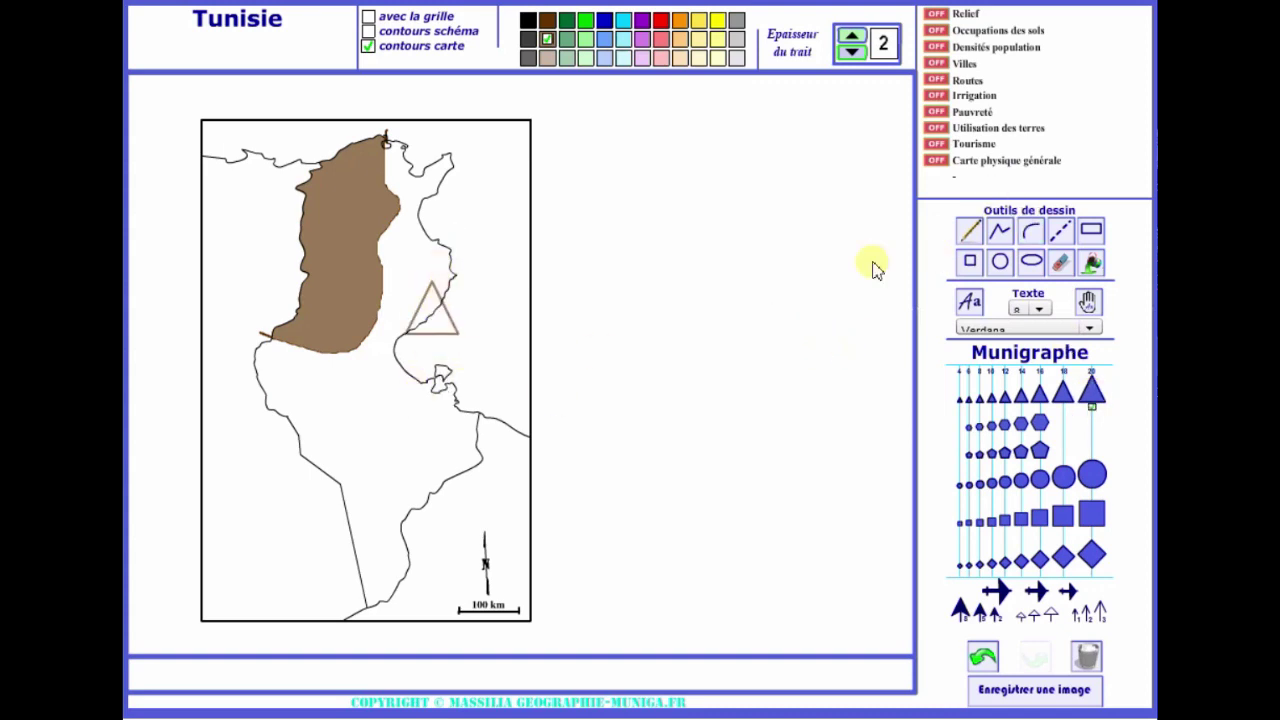
click(1091, 268)
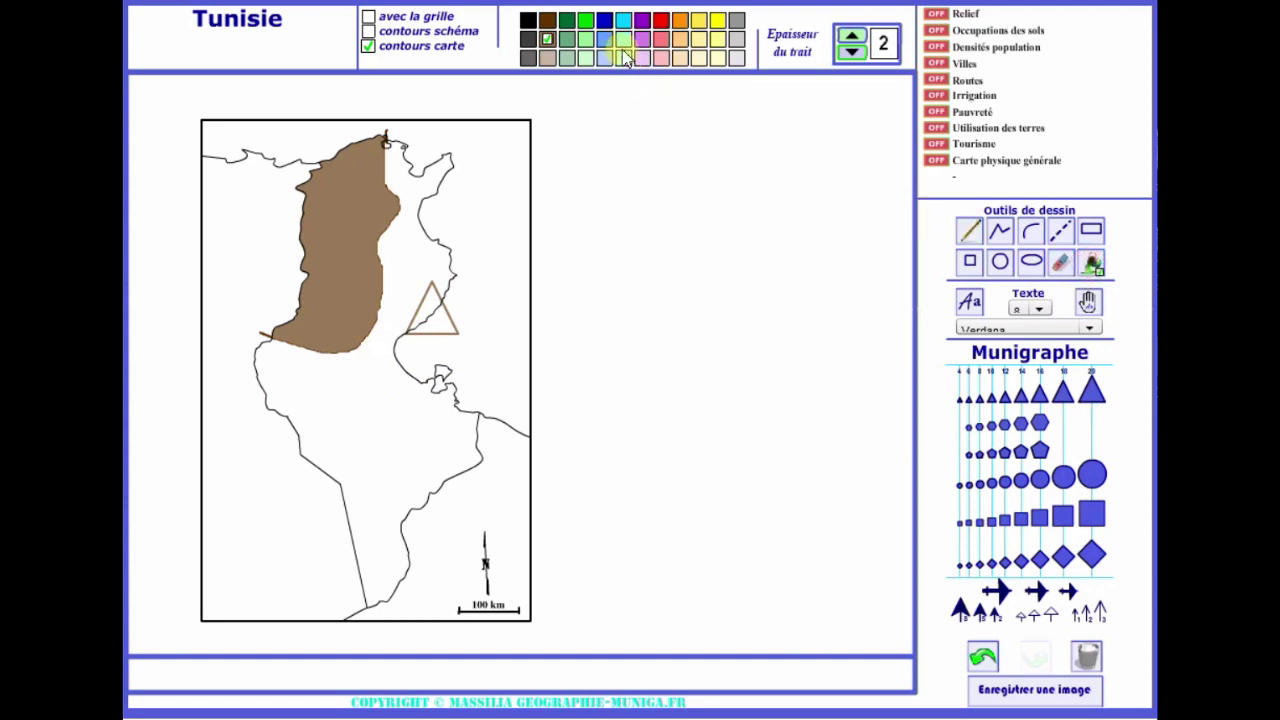
click(661, 21)
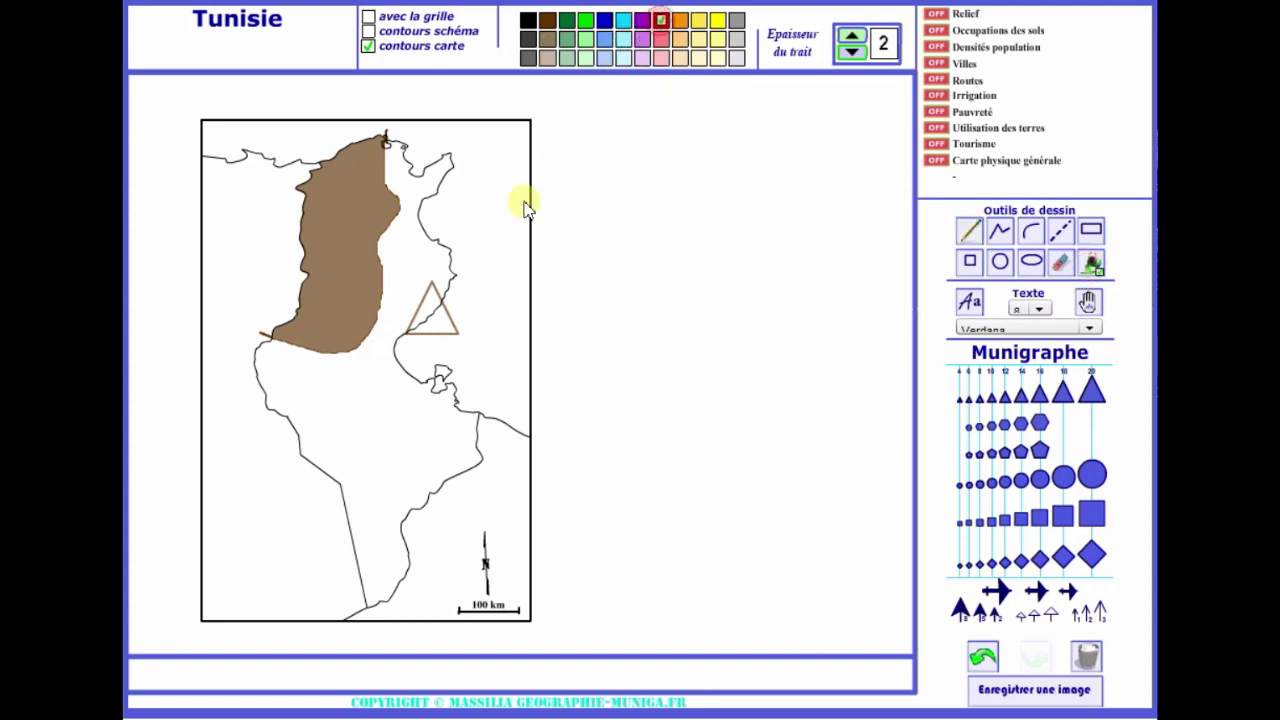
click(440, 325)
click(445, 333)
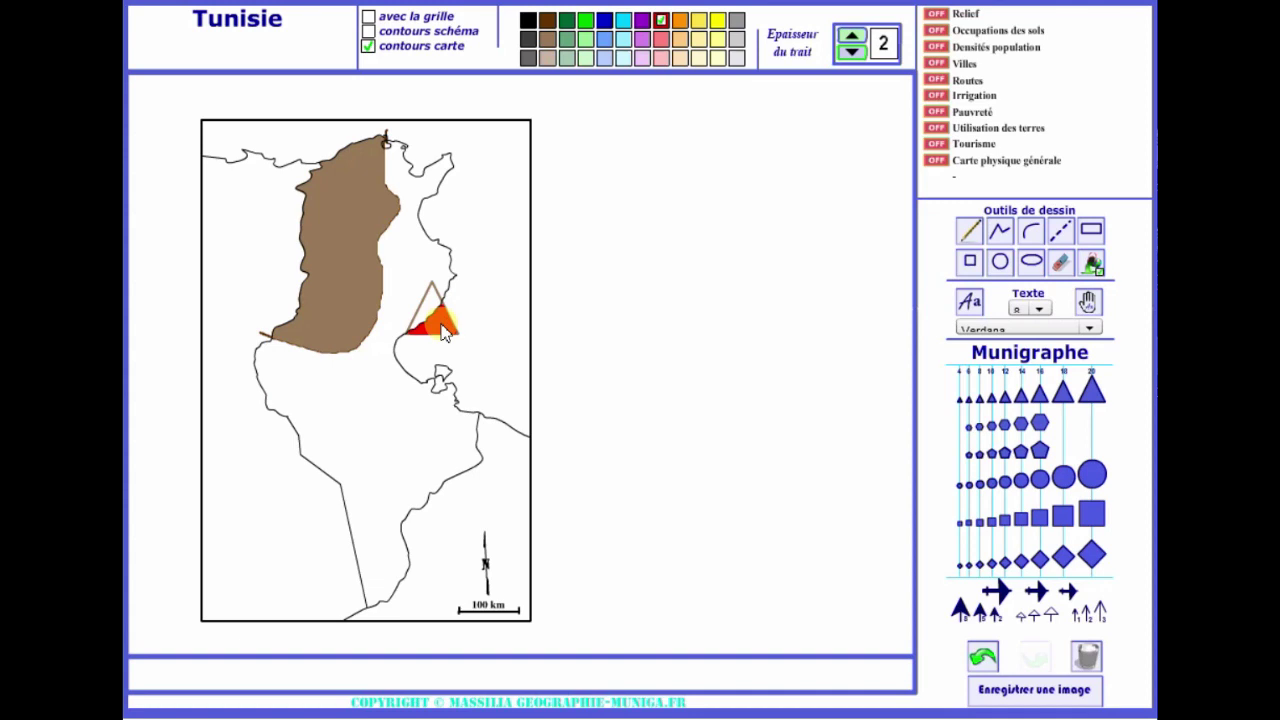
click(430, 300)
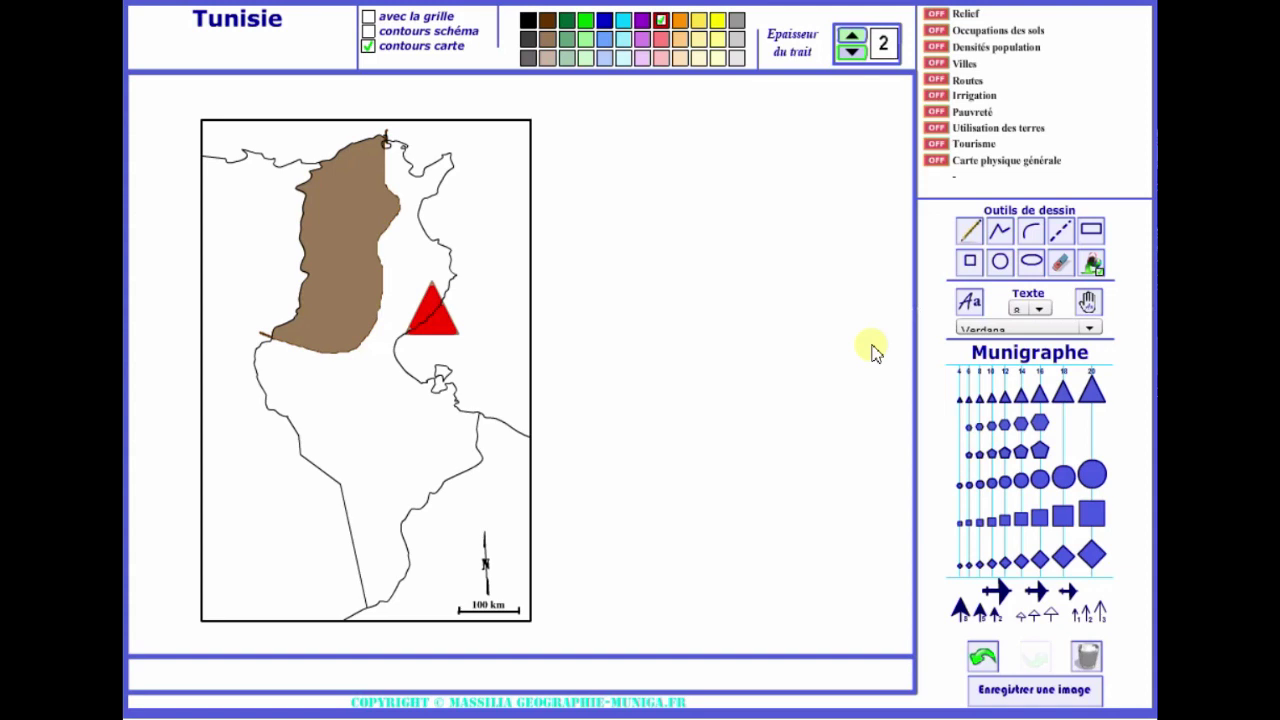
Replace the detailed map outline with the schematic outline and fill the gaps along its western border with brown.
click(368, 47)
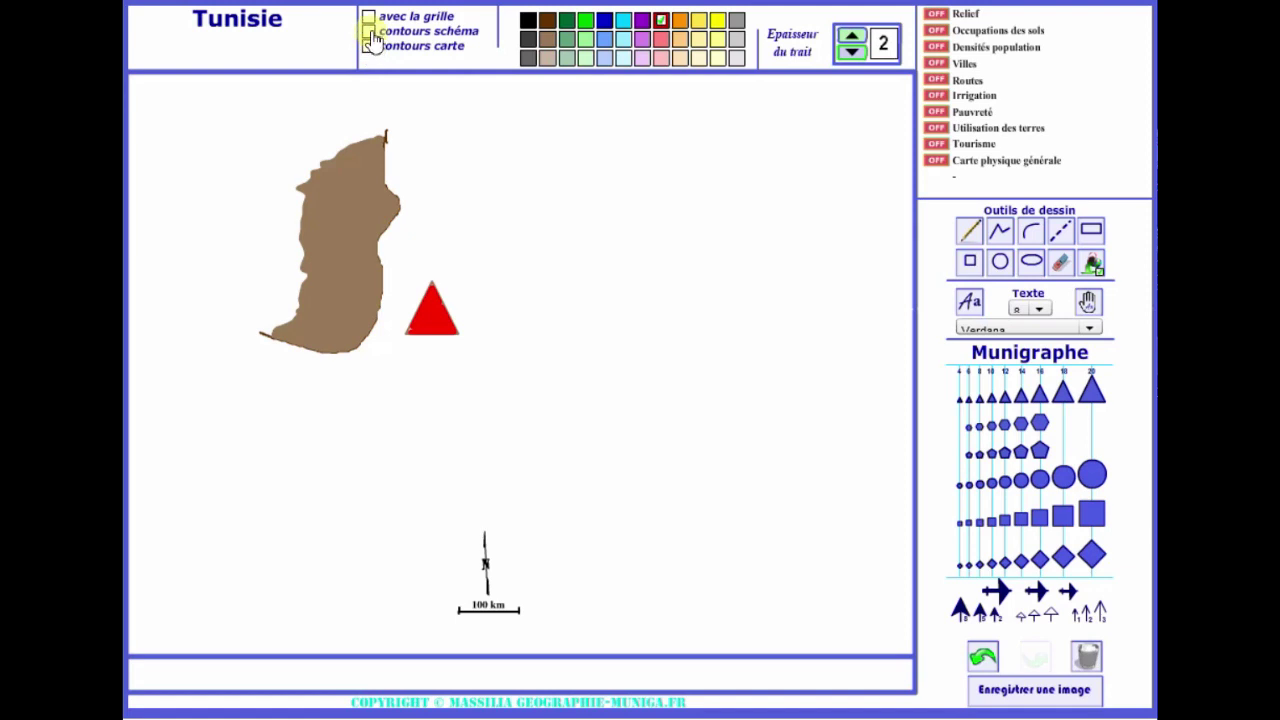
click(368, 32)
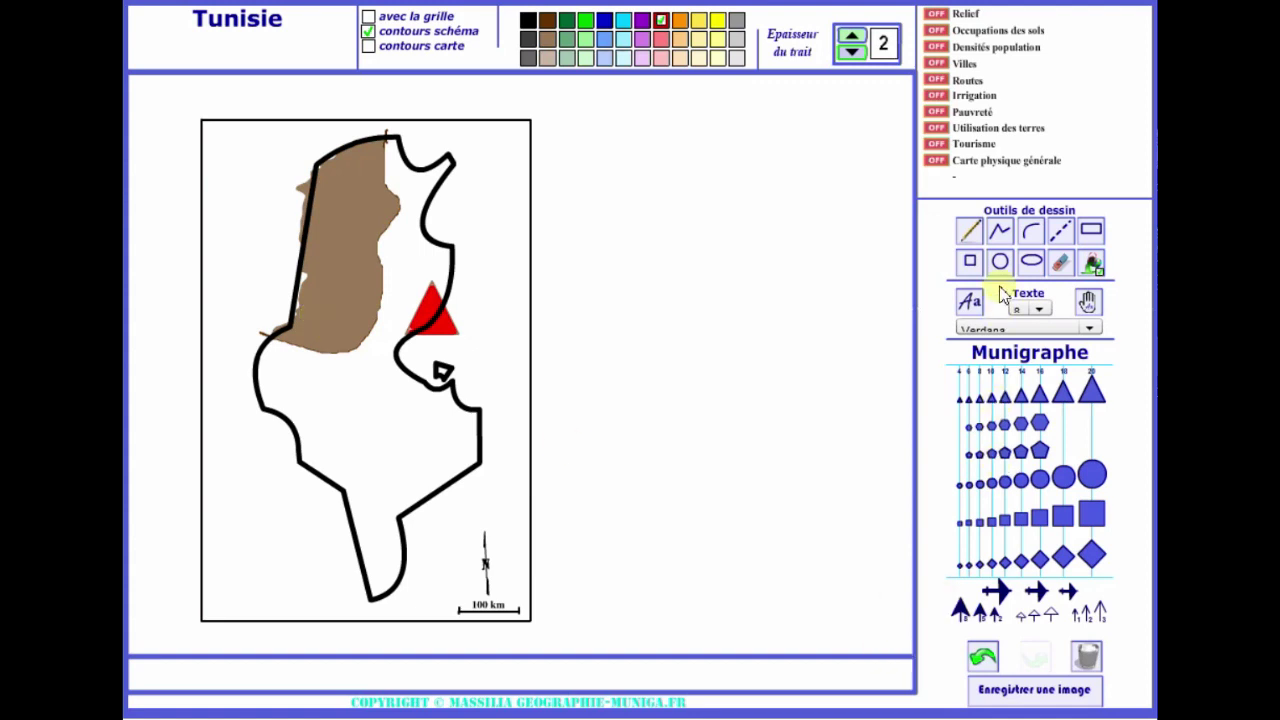
click(547, 39)
click(1093, 263)
click(308, 281)
click(300, 274)
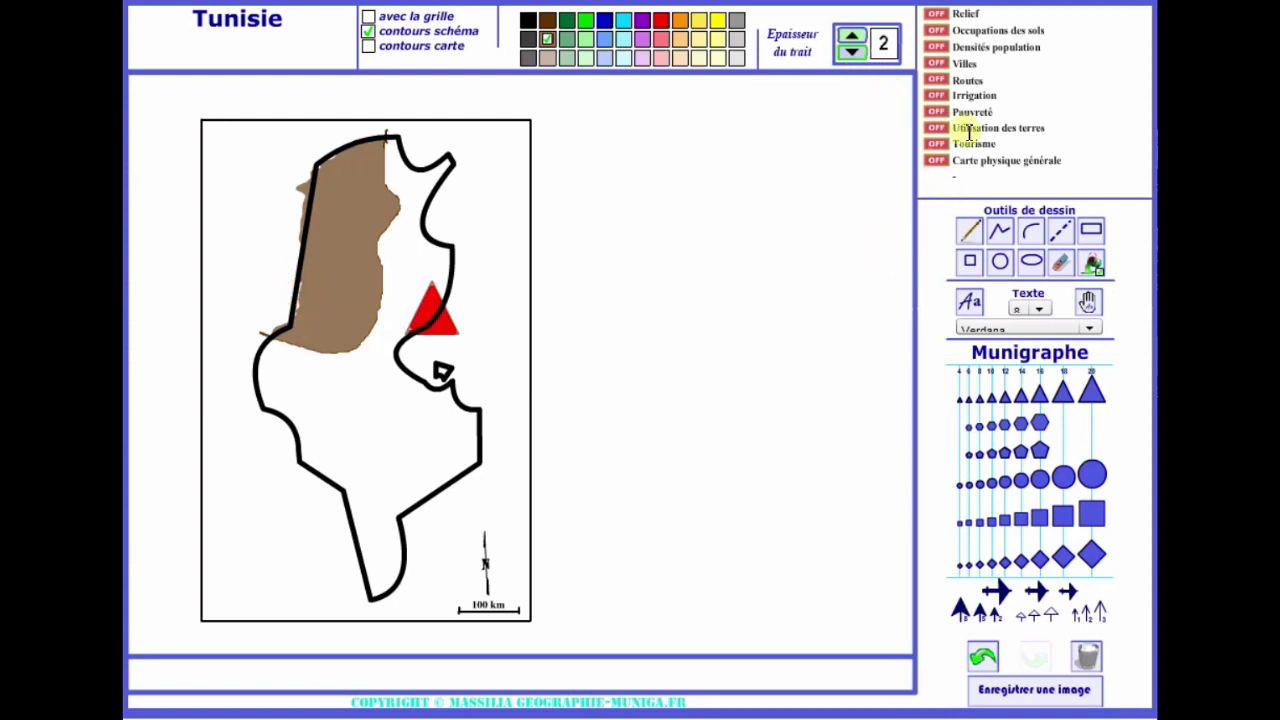
Erase the brown tip protruding beyond the schematic outline's northwest edge with an eraser of thickness 7.
click(1061, 262)
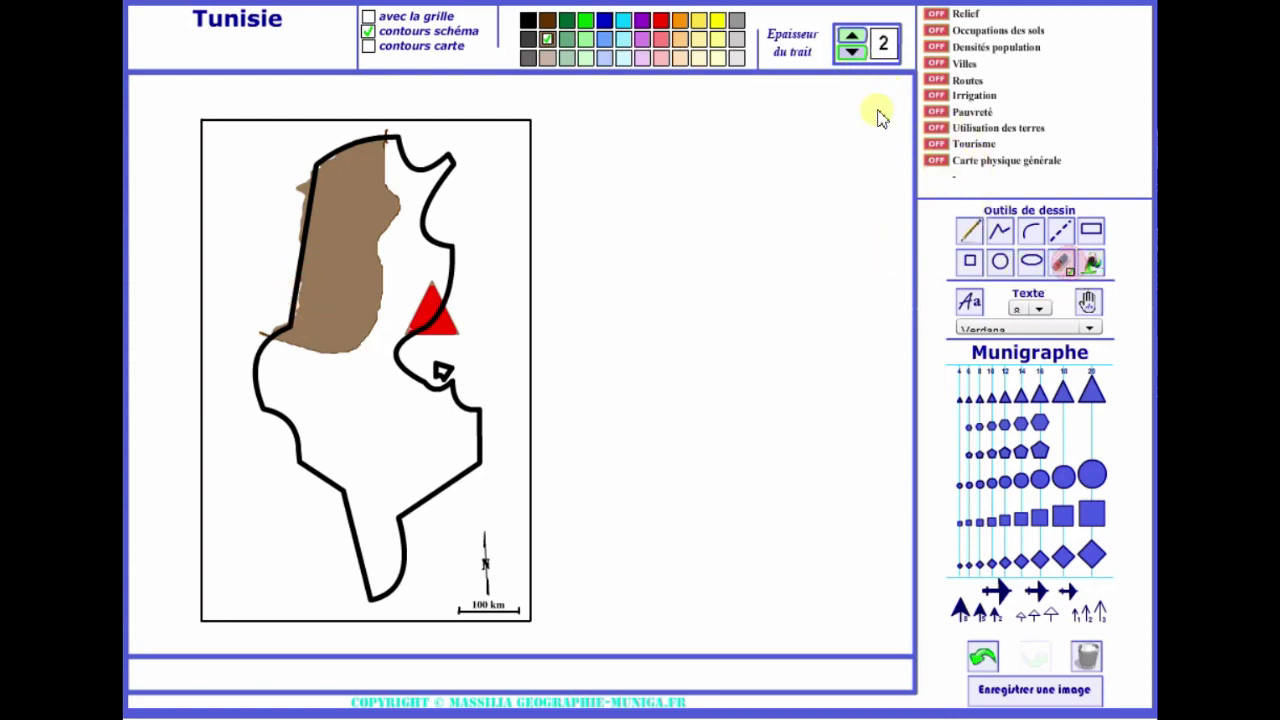
click(857, 36)
click(857, 36)
click(858, 37)
click(858, 37)
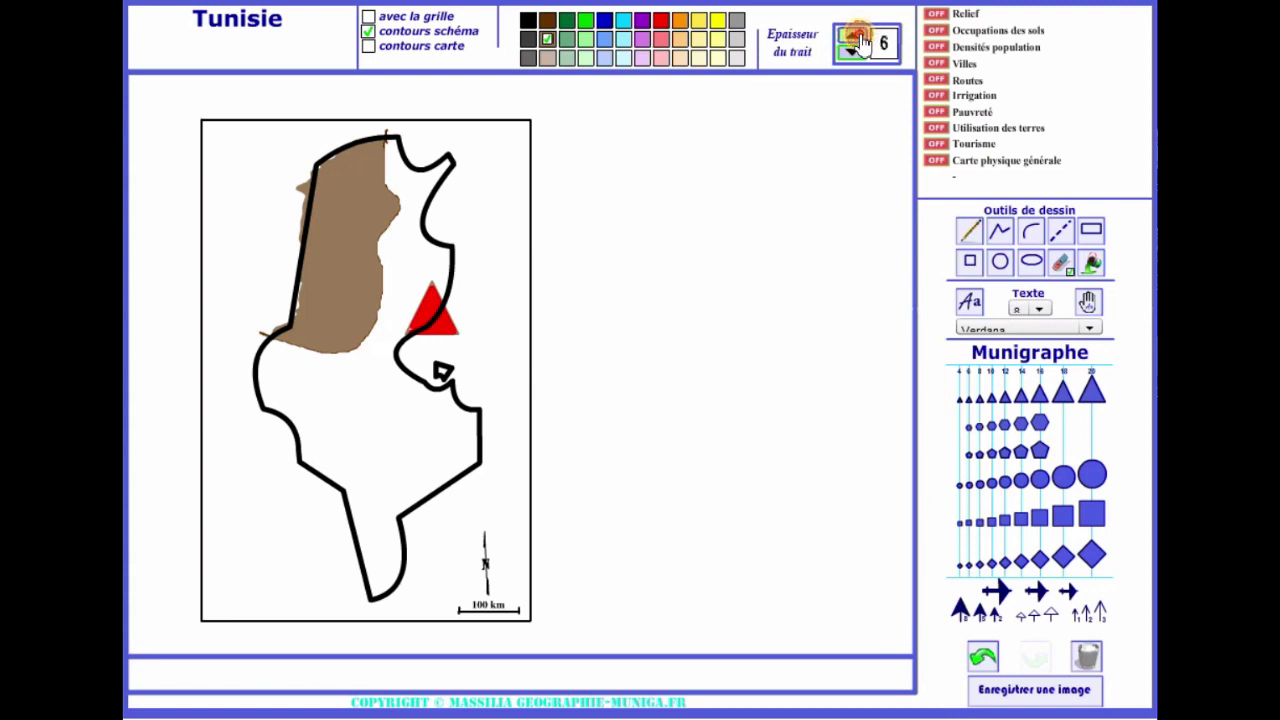
click(858, 37)
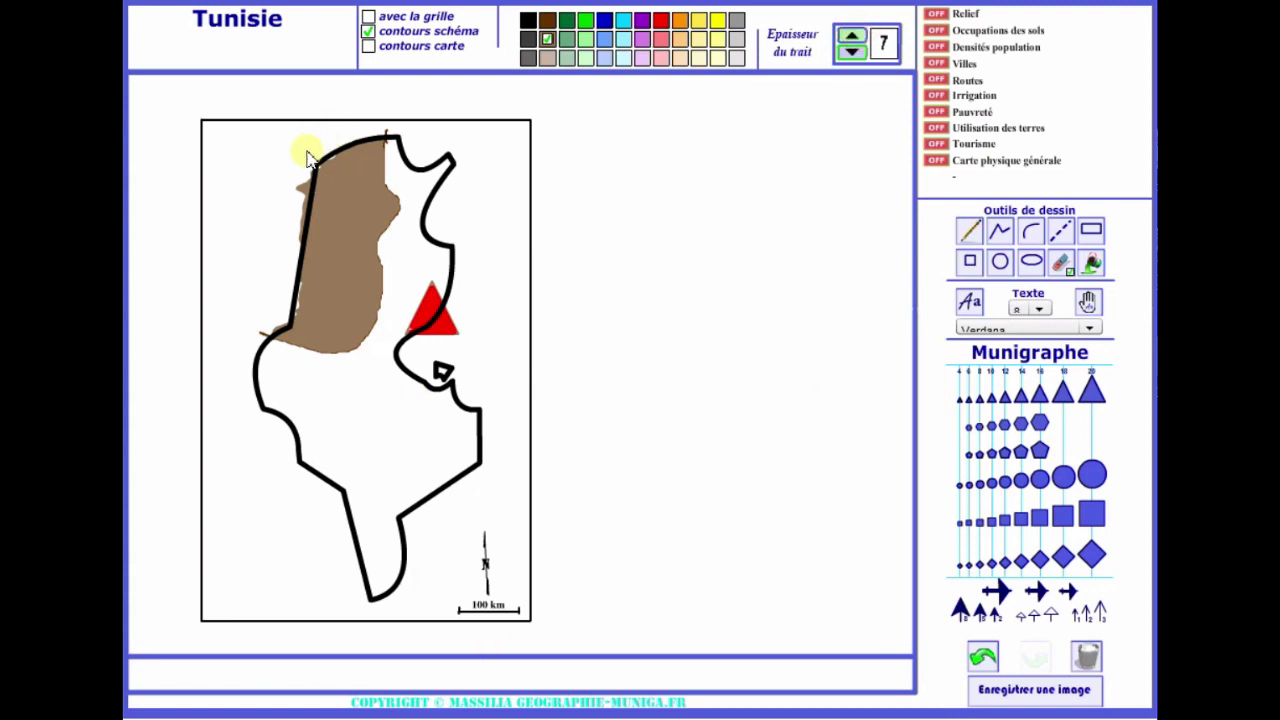
mouse_move(308, 158)
mouse_down()
mouse_move(315, 182)
mouse_move(302, 198)
mouse_up()
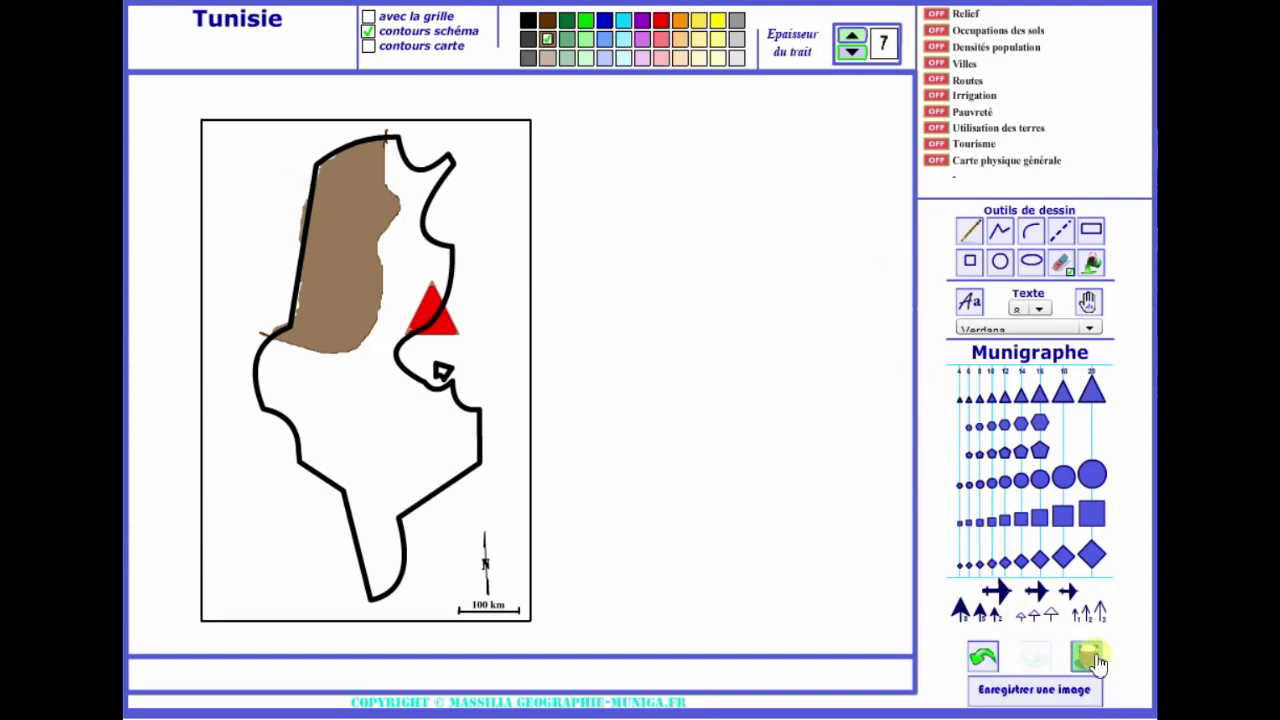
Erase all drawings from the map at once.
click(1094, 658)
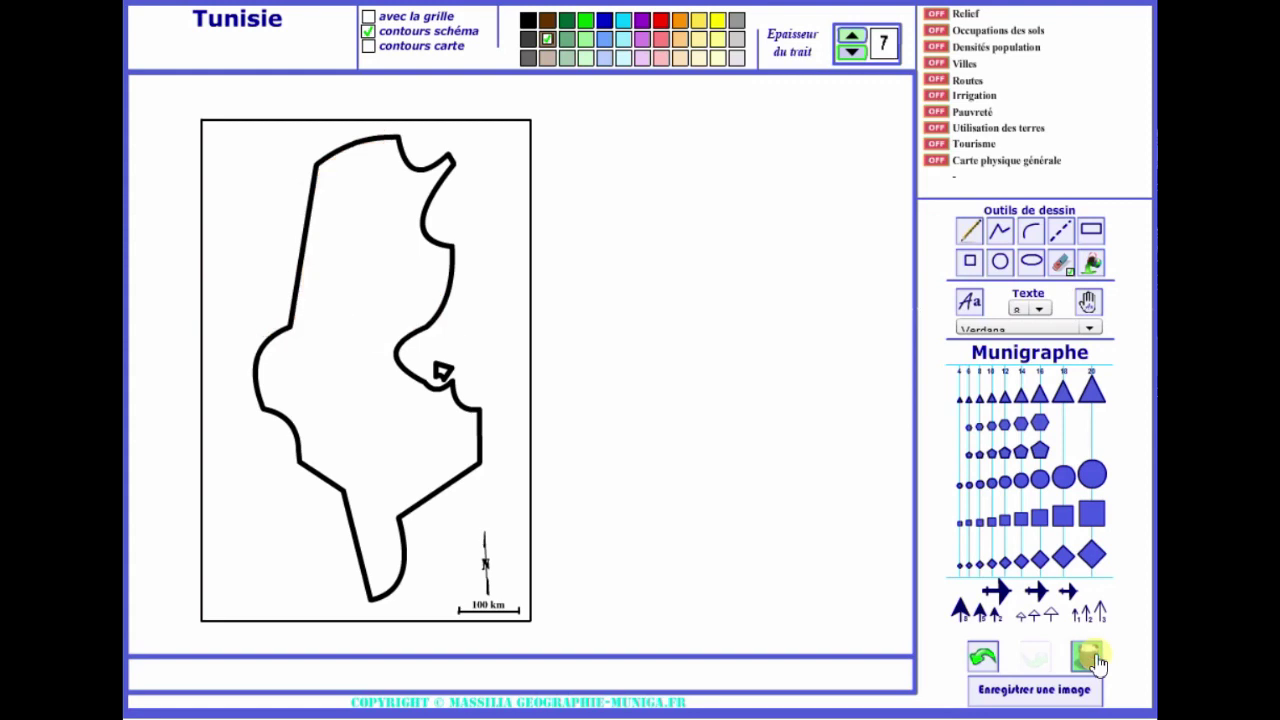
Show the Relief layer and trace the northwestern highlands' eastern and southern limits freehand in brown with a line thickness of 2.
click(936, 15)
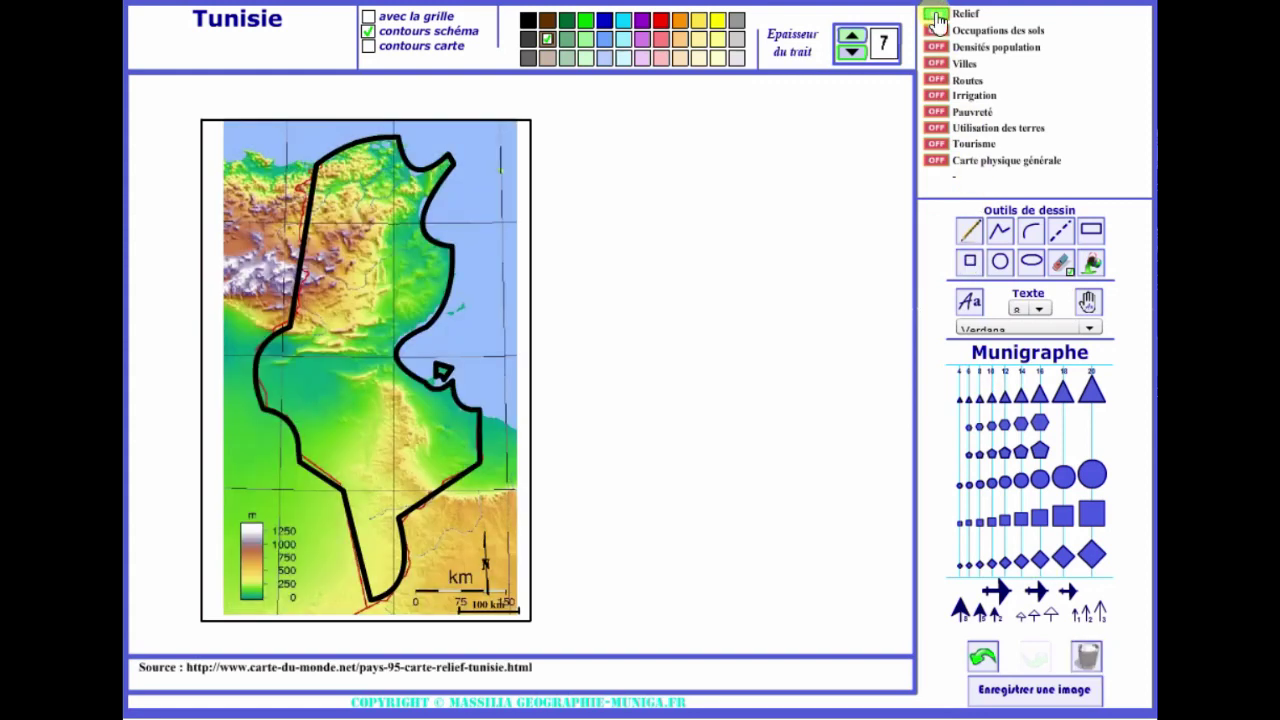
click(851, 54)
click(851, 54)
click(851, 54)
click(851, 54)
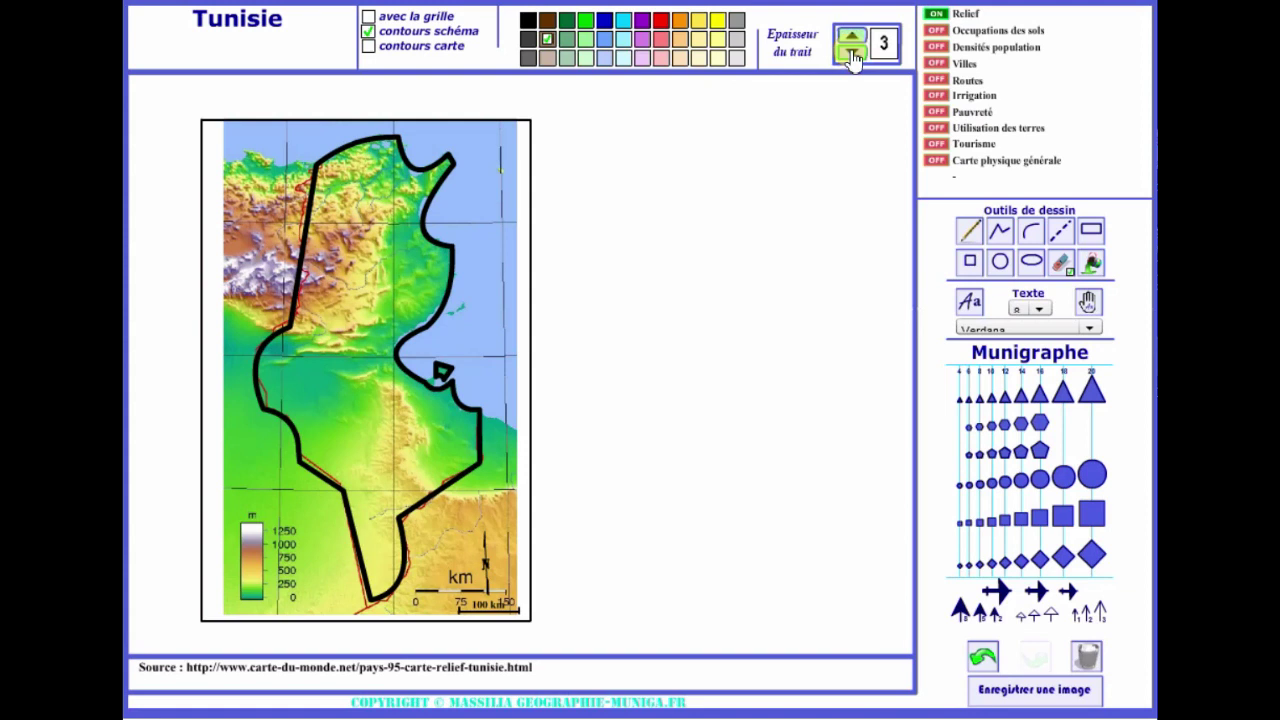
click(851, 54)
click(972, 233)
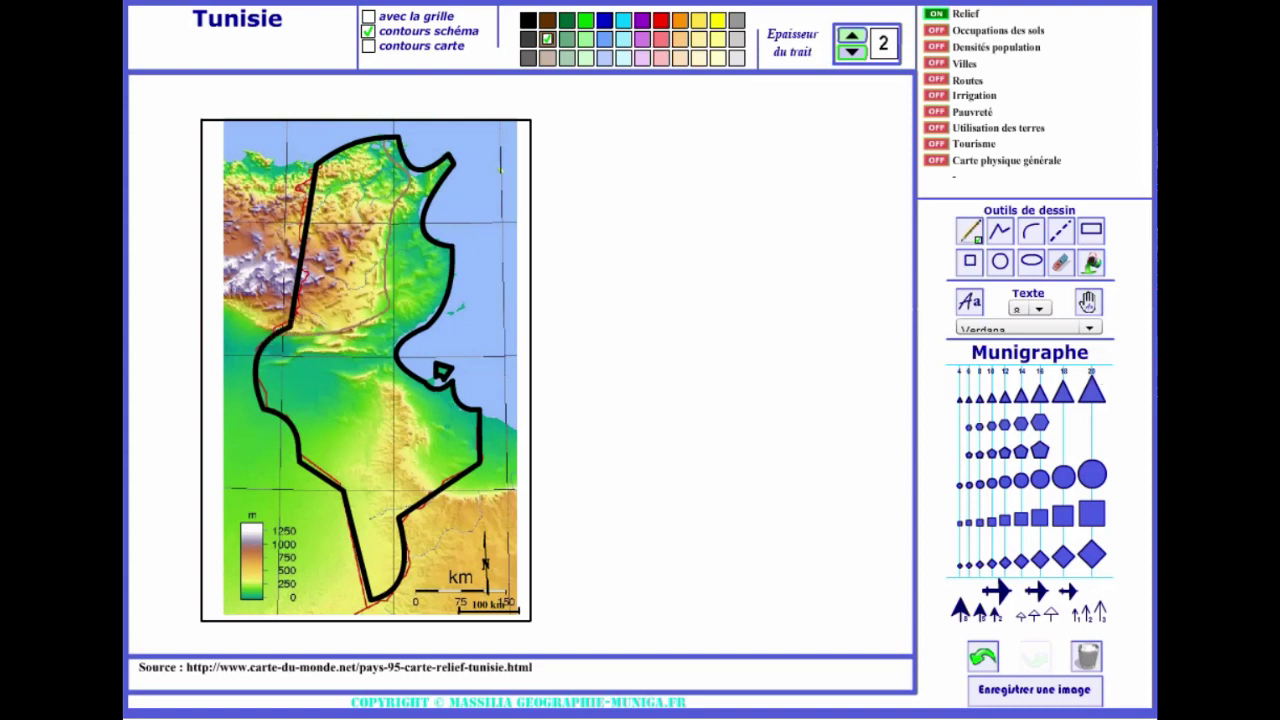
Fill the traced northwestern highland area with brown and hide the Relief layer.
click(1091, 263)
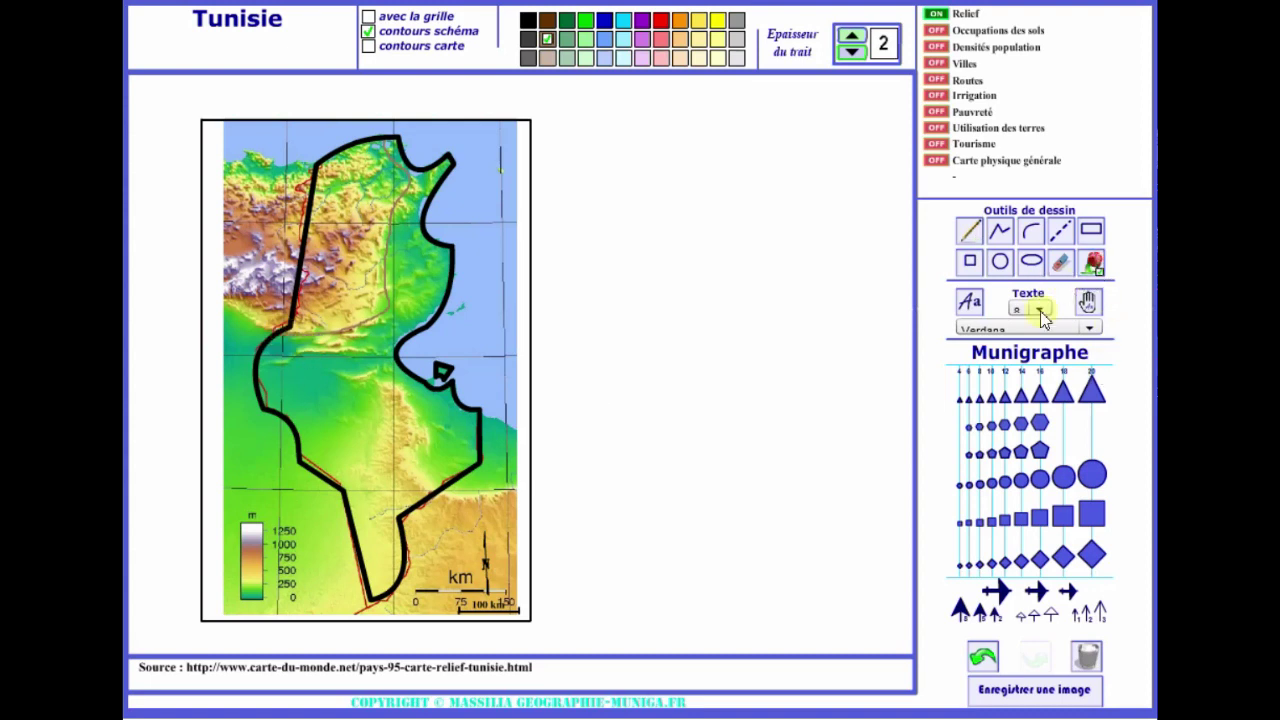
click(358, 218)
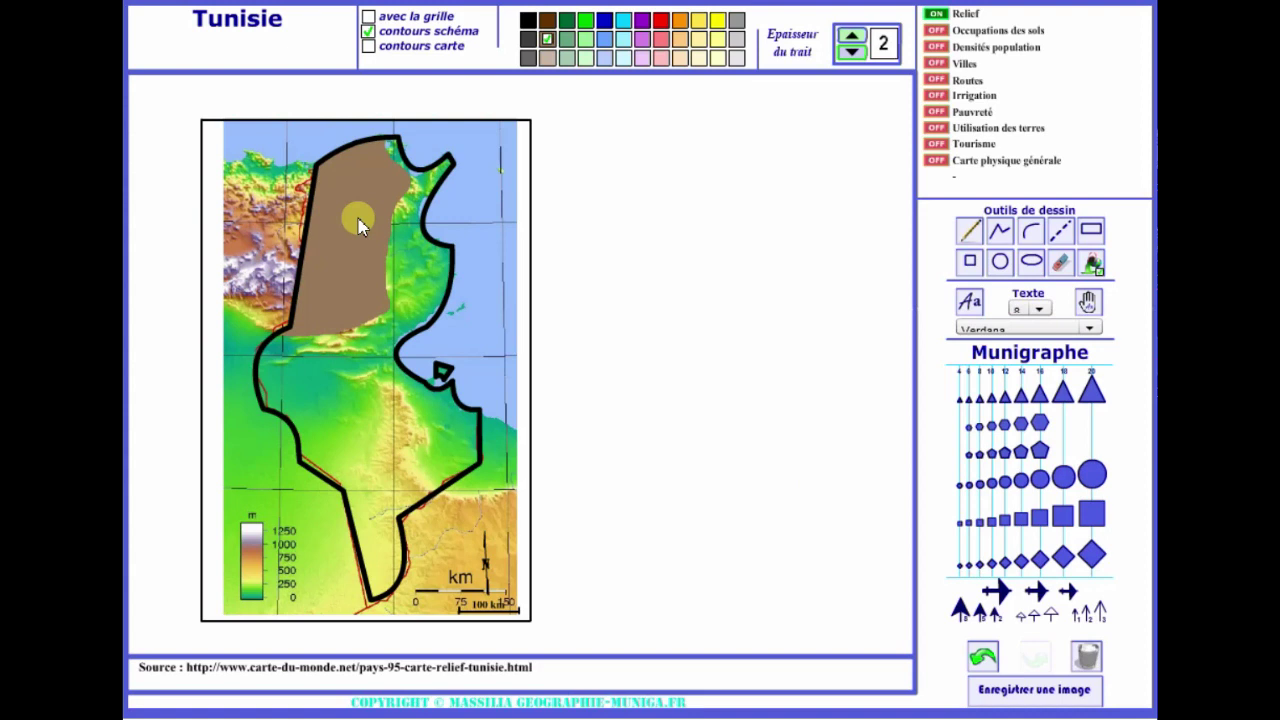
click(940, 16)
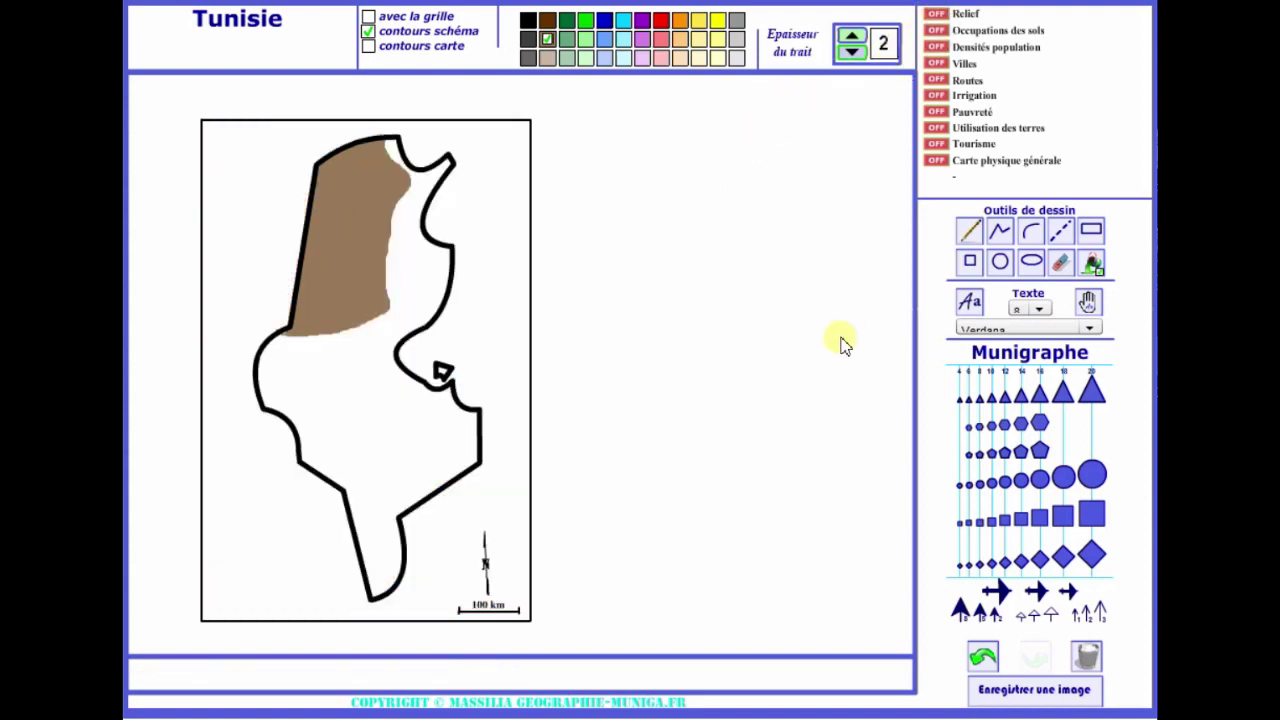